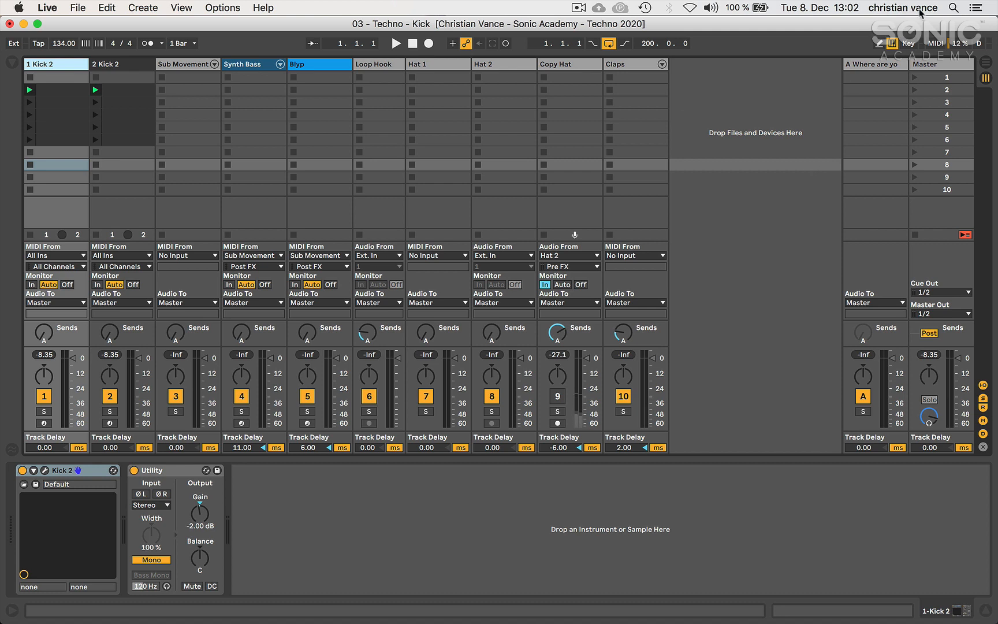
Play scene 2 to hear the two kick layers and view the device chain on return track A
left_click(913, 90)
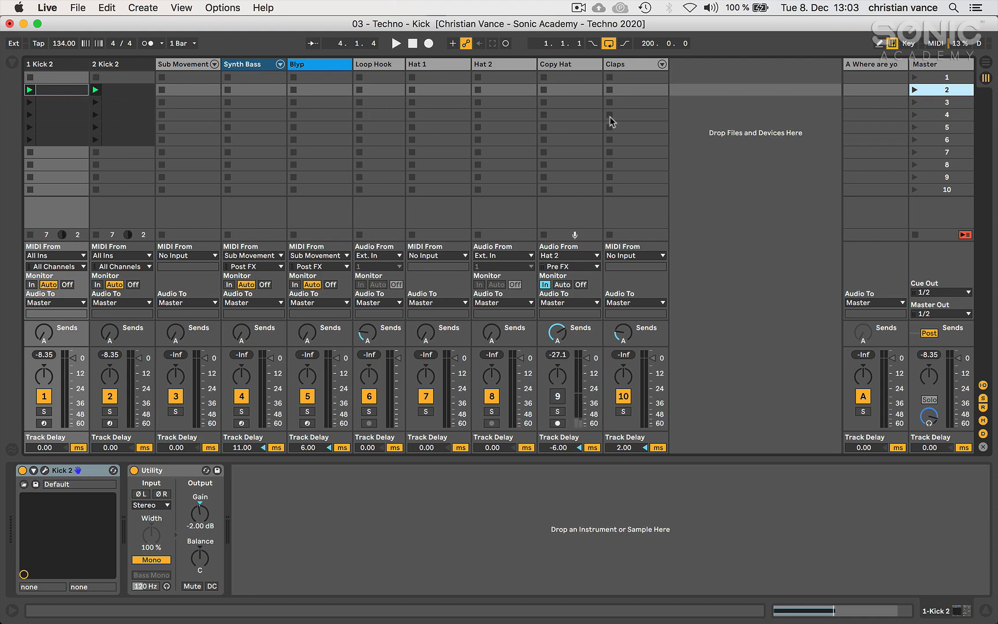
left_click(876, 64)
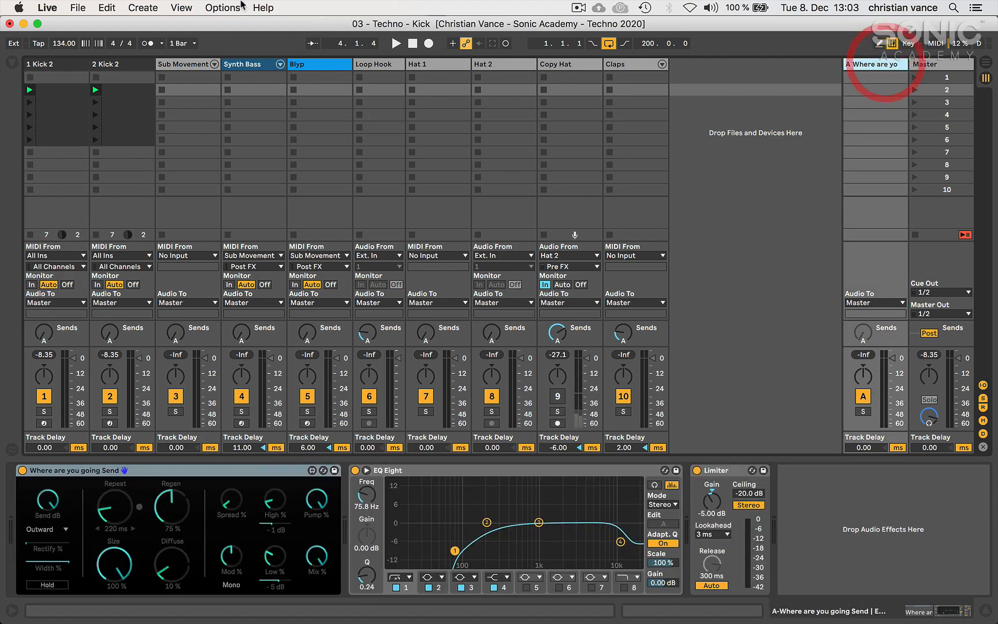
Insert a second return track and select it
left_click(140, 9)
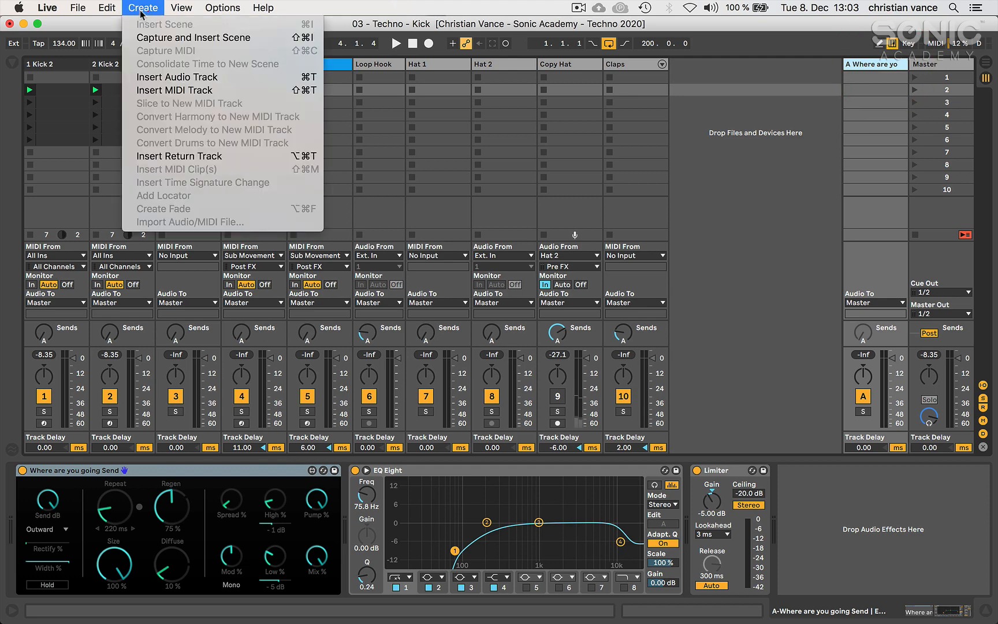
left_click(194, 158)
left_click(876, 64)
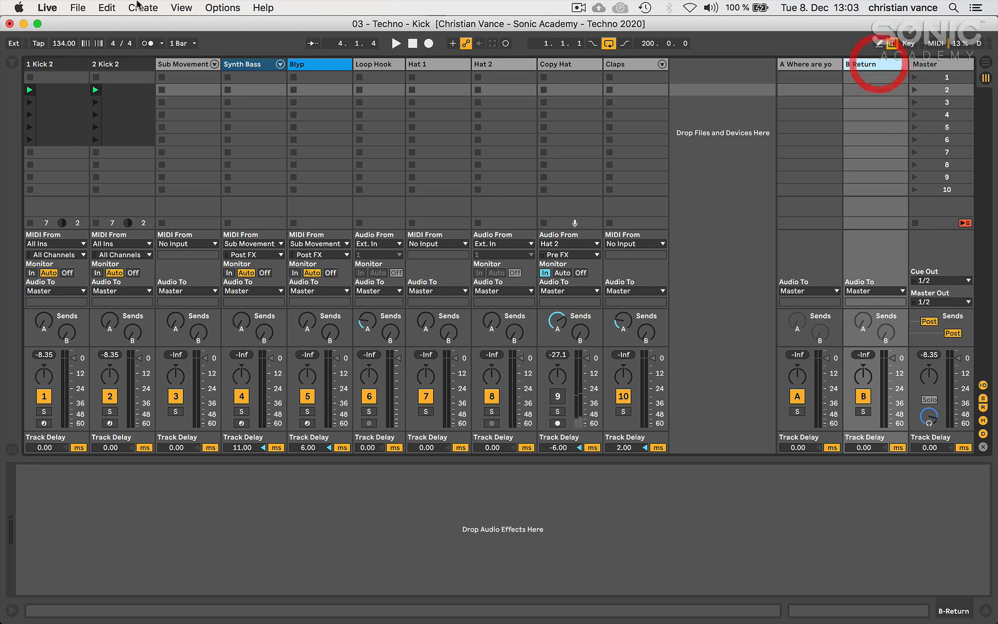
Load the Reverb audio effect onto return track B and set its Dry/Wet to 97%
left_click(12, 62)
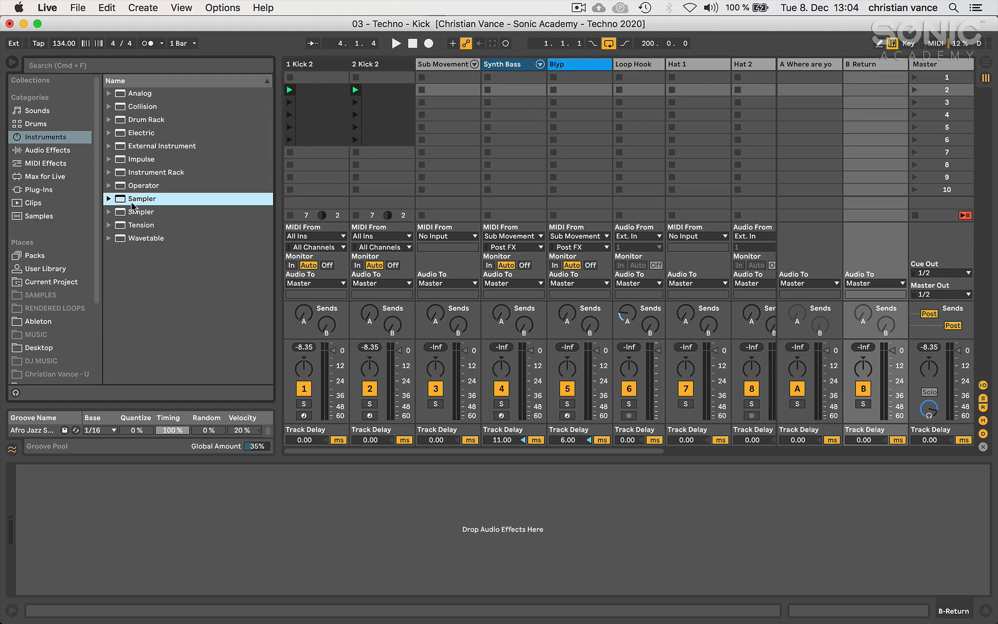
left_click(47, 150)
scroll(190, 315, "down", 10)
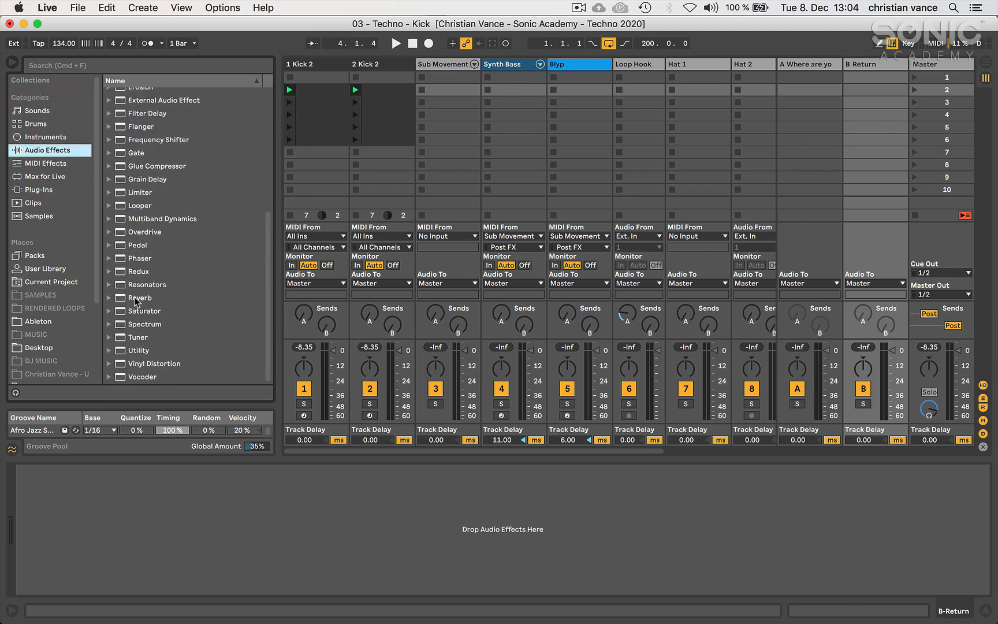
left_click_drag(137, 302, 895, 134)
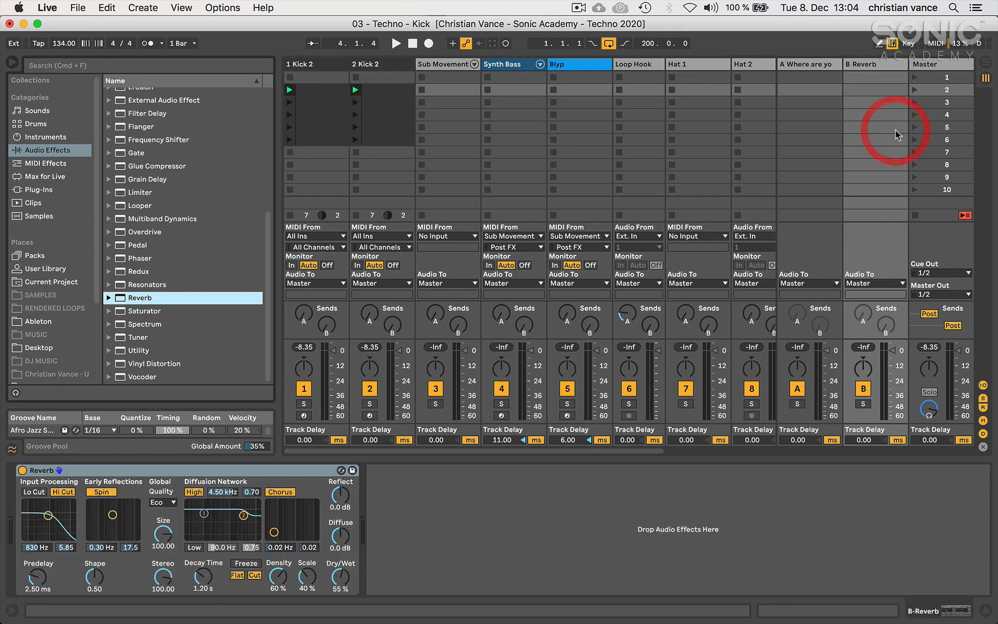
mouse_move(340, 576)
left_mouse_down()
mouse_move(340, 554)
mouse_move(340, 579)
left_mouse_up()
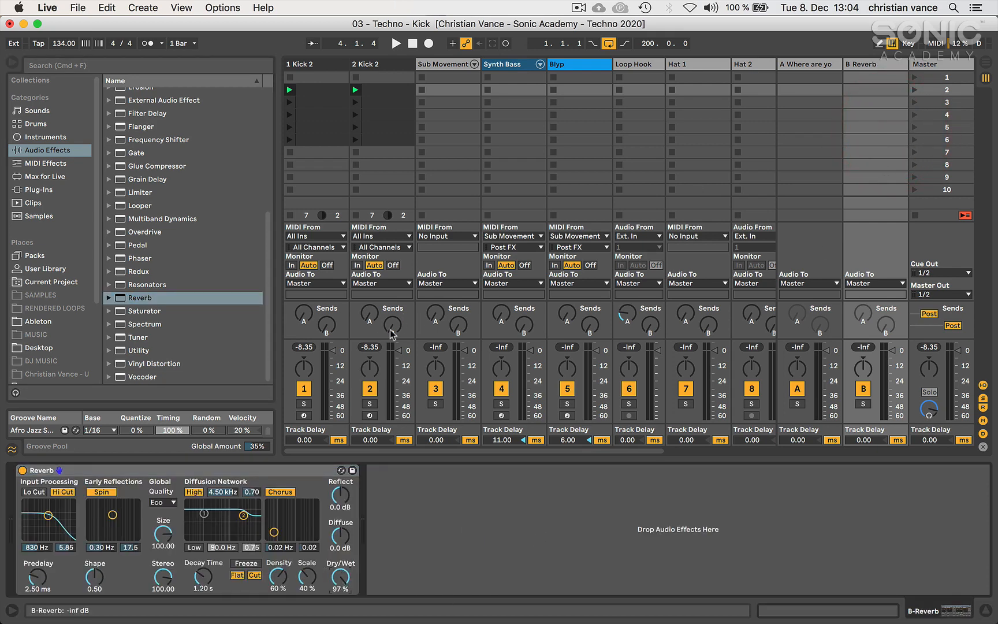
Raise send B on the second kick track and audition scene 2 with the first kick briefly muted
left_click_drag(391, 333, 391, 266)
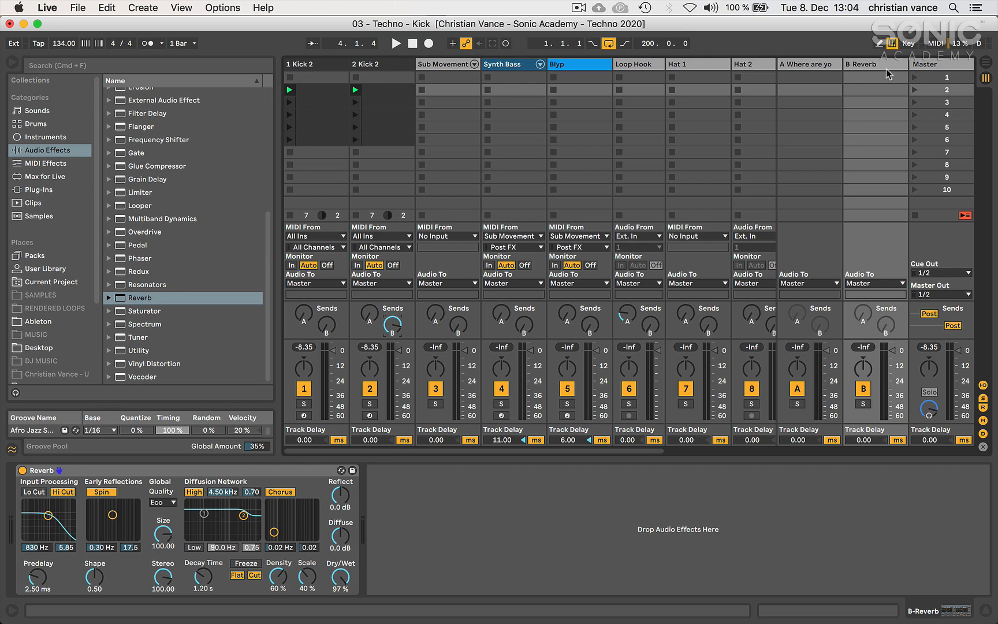
left_click(914, 90)
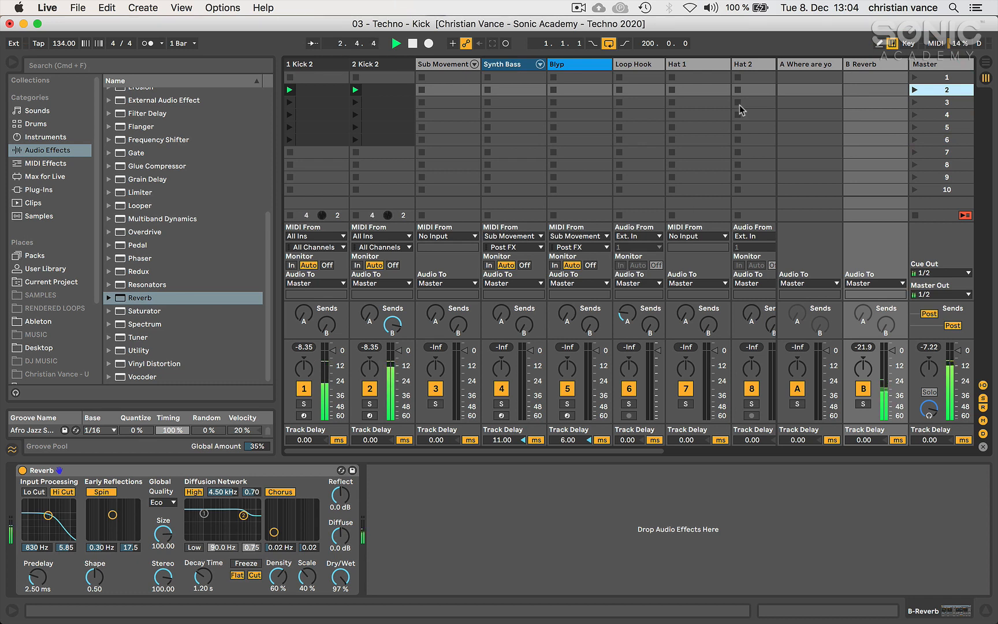
left_click(304, 390)
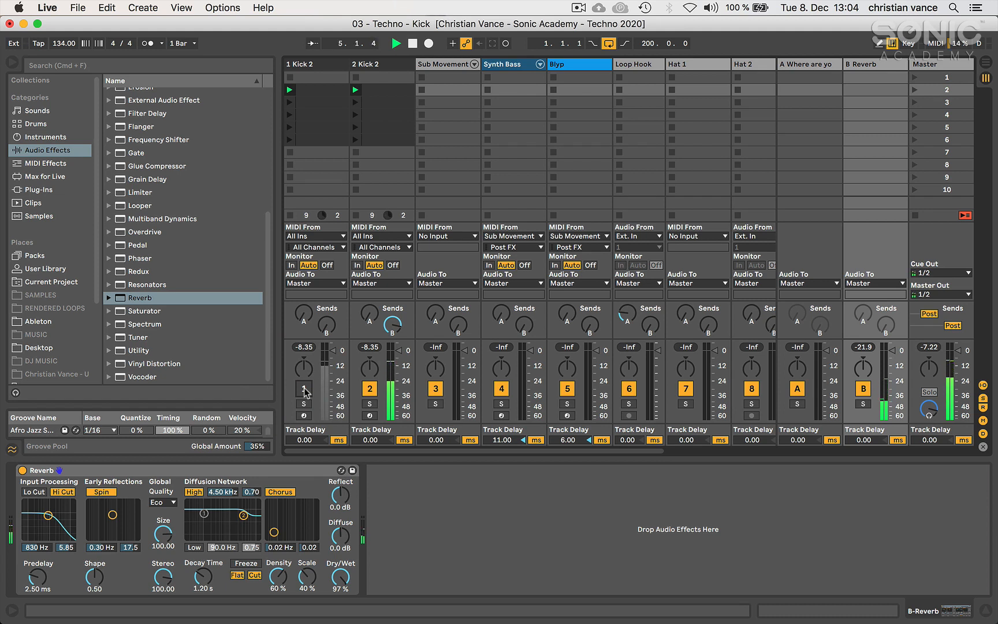
left_click(304, 389)
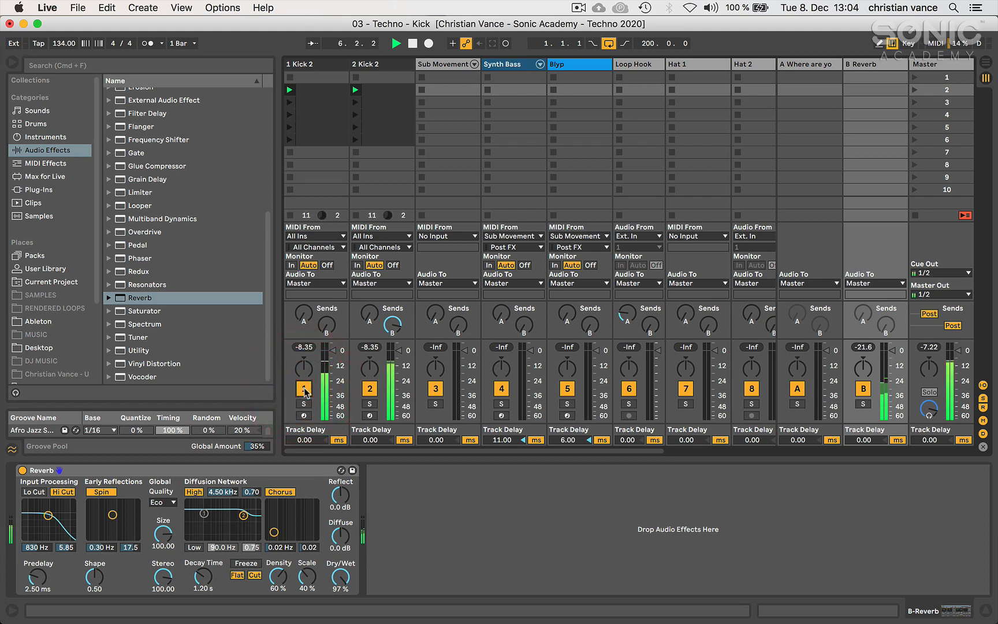
key("space")
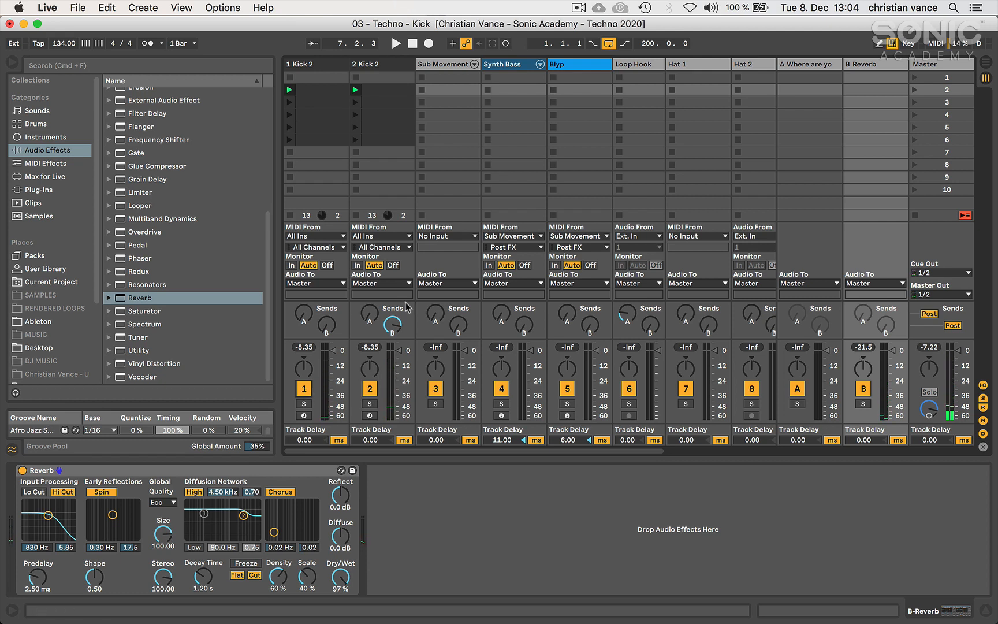
Reset send B on the second kick track and stop that track's clip
double_click(392, 323)
left_click(404, 91)
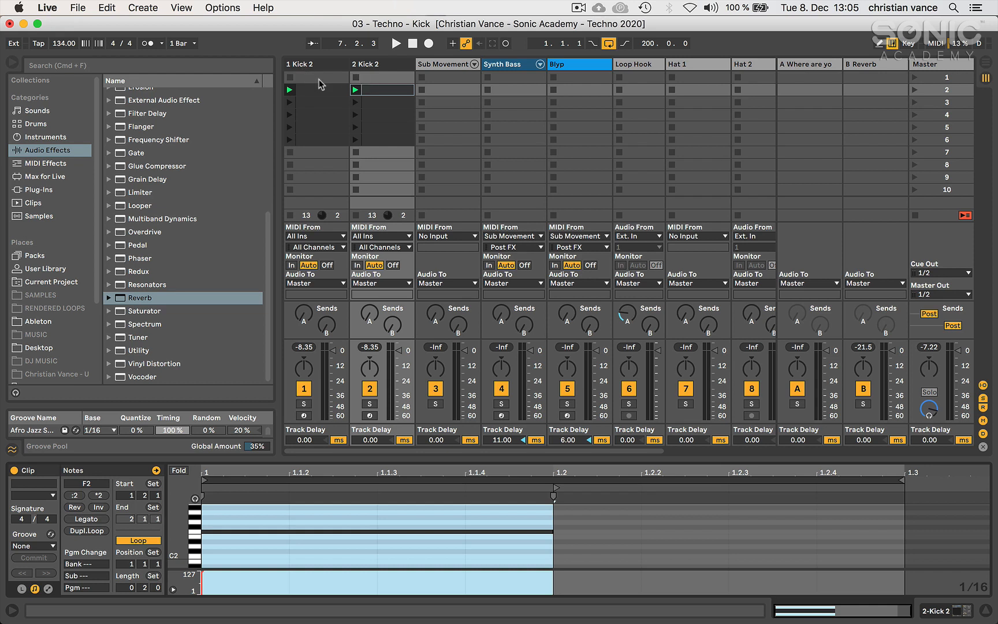
left_click(355, 152)
Delete the Reverb return track
left_click(878, 65)
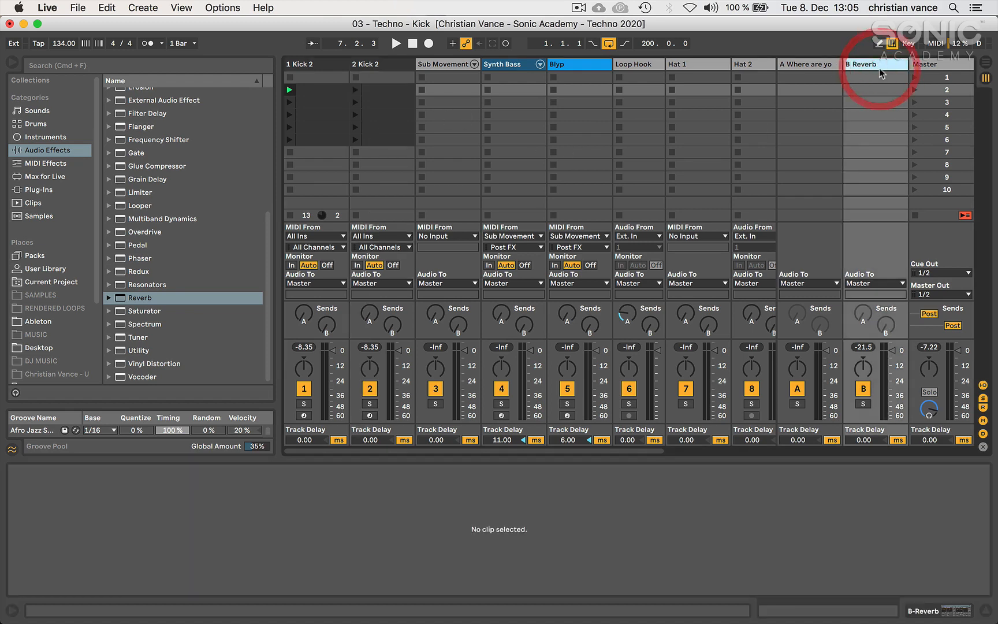
key("Delete")
Add a second Utility to the first kick track and view the Utility ending the Sub Movement group's chain
left_click(310, 63)
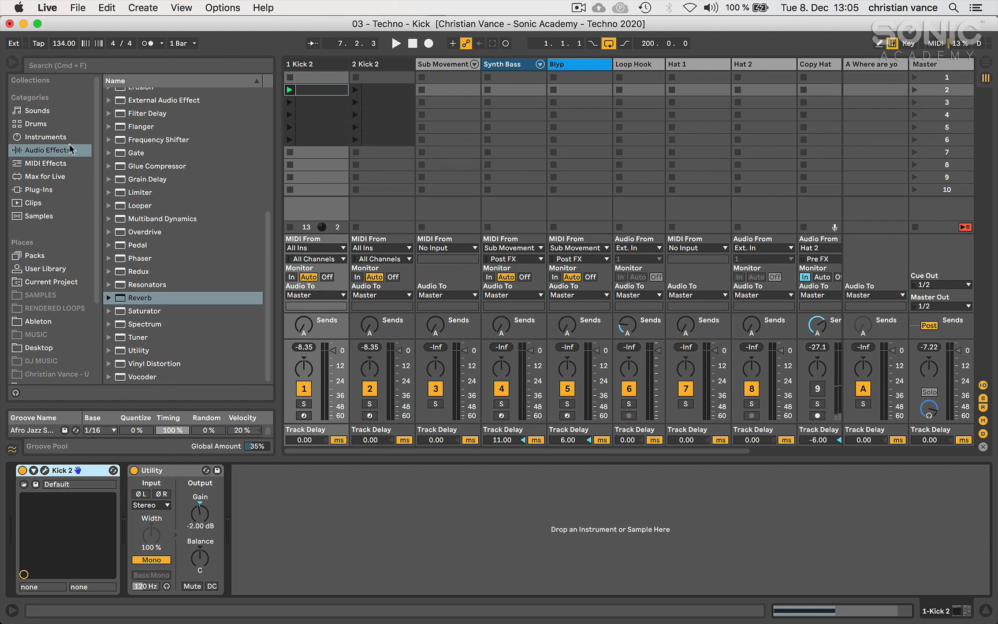
left_click_drag(139, 353, 316, 535)
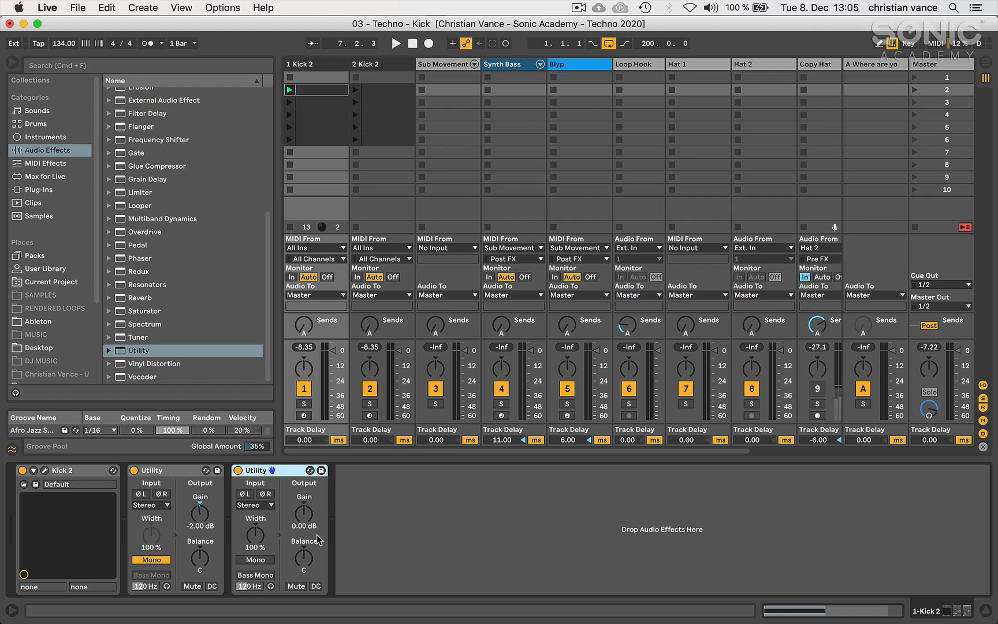
left_click(426, 64)
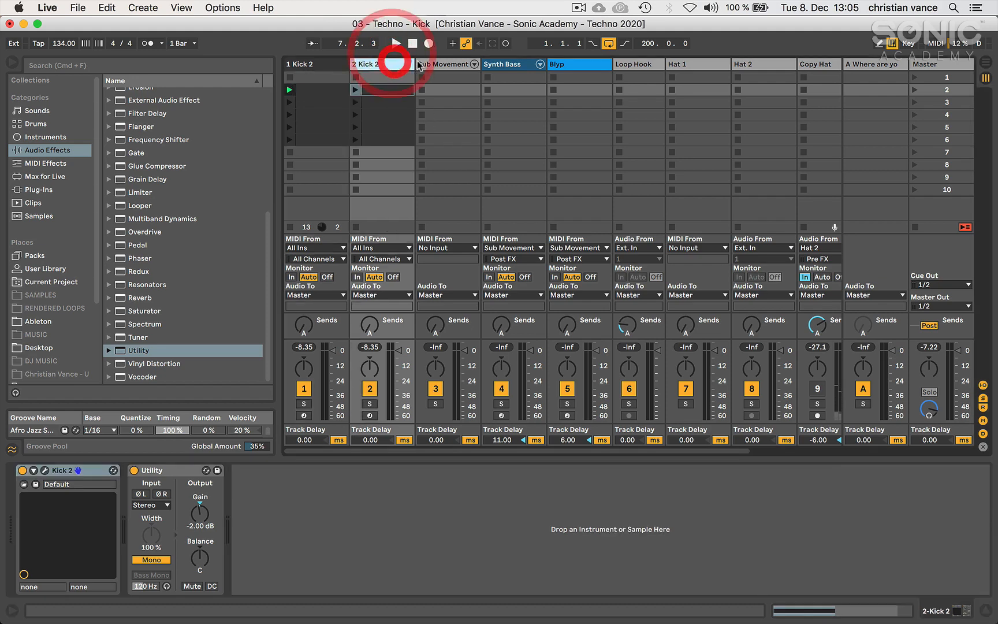
scroll(830, 548, "right", 10)
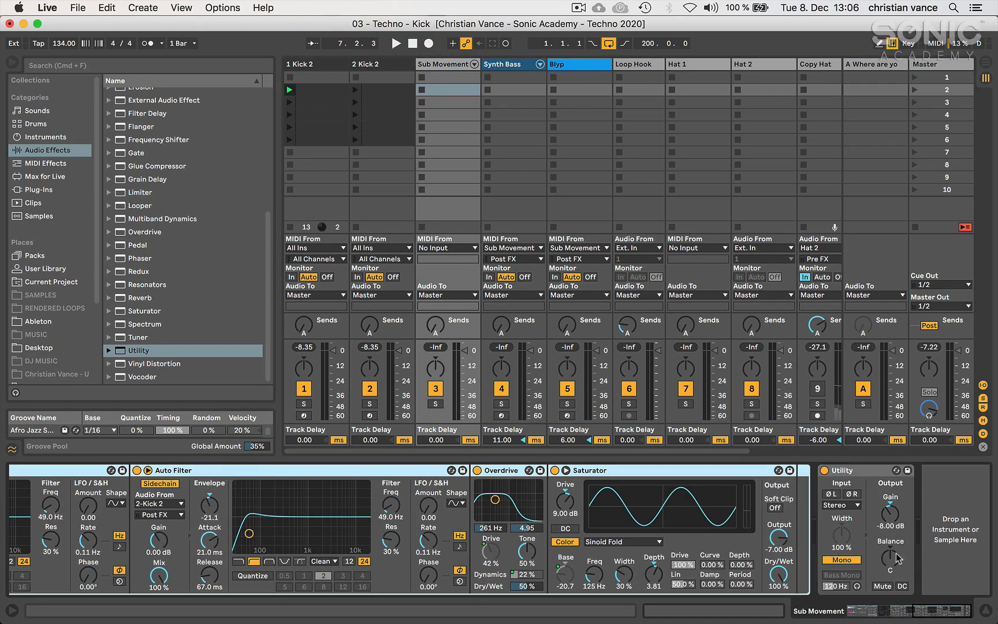
Delete the extra Utility from the first kick track
left_click(305, 64)
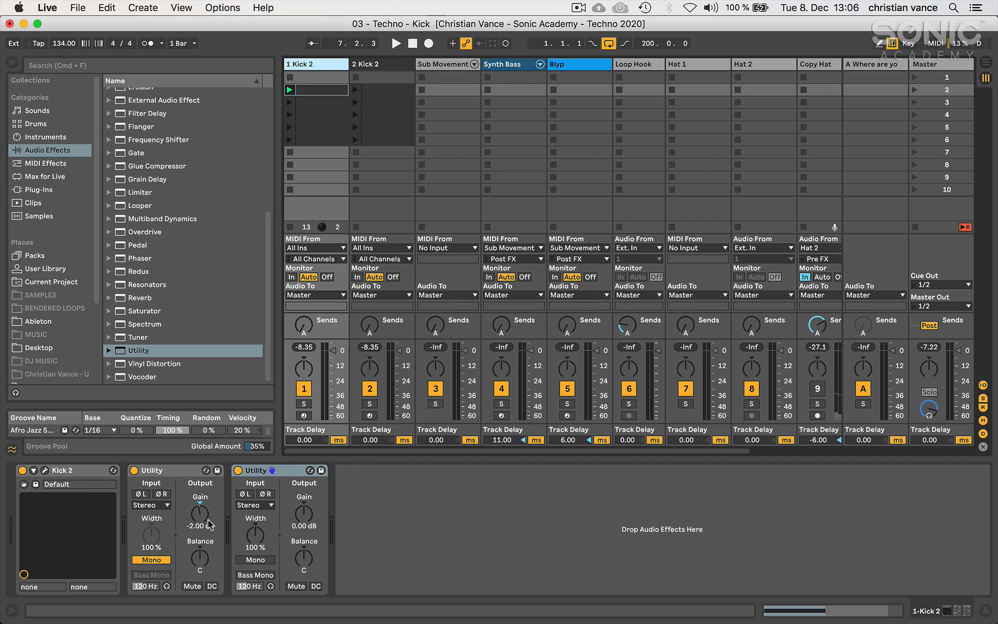
left_click(259, 474)
key("Delete")
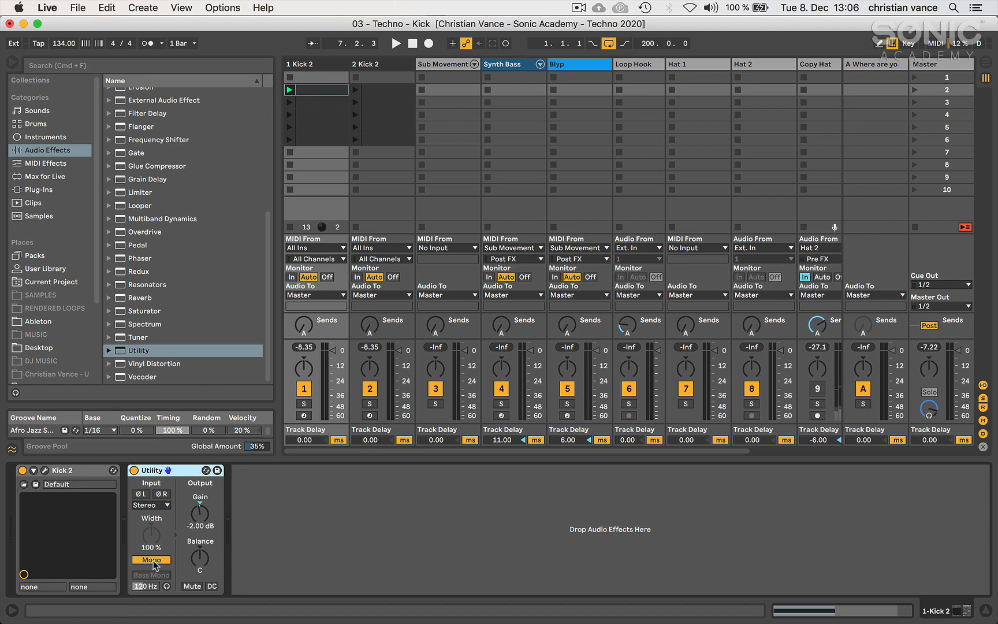
Examine the gain and the input channel mode options of the first kick track's Utility
left_click(204, 519)
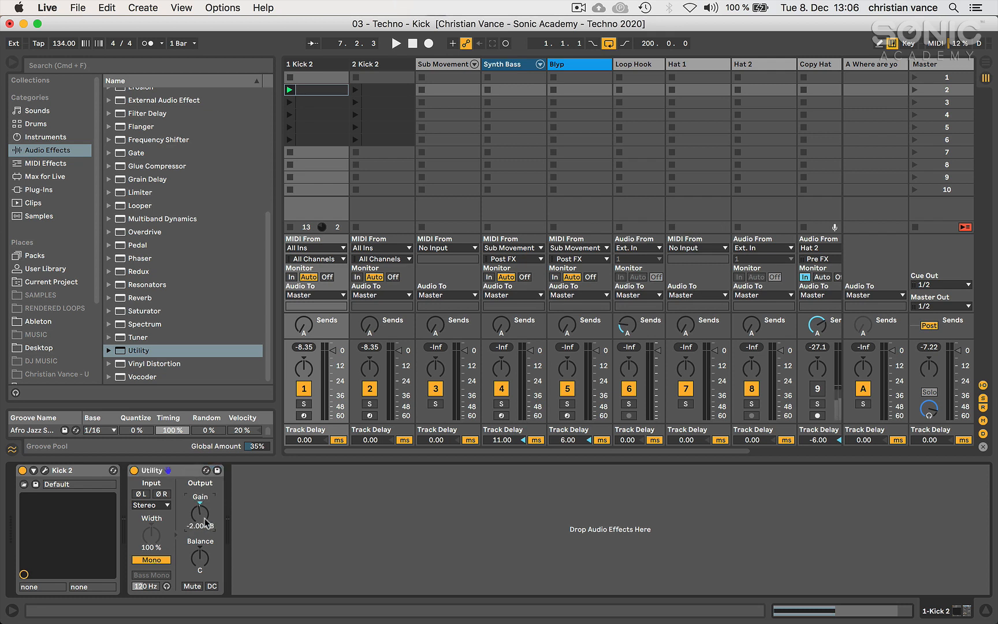
left_click(316, 523)
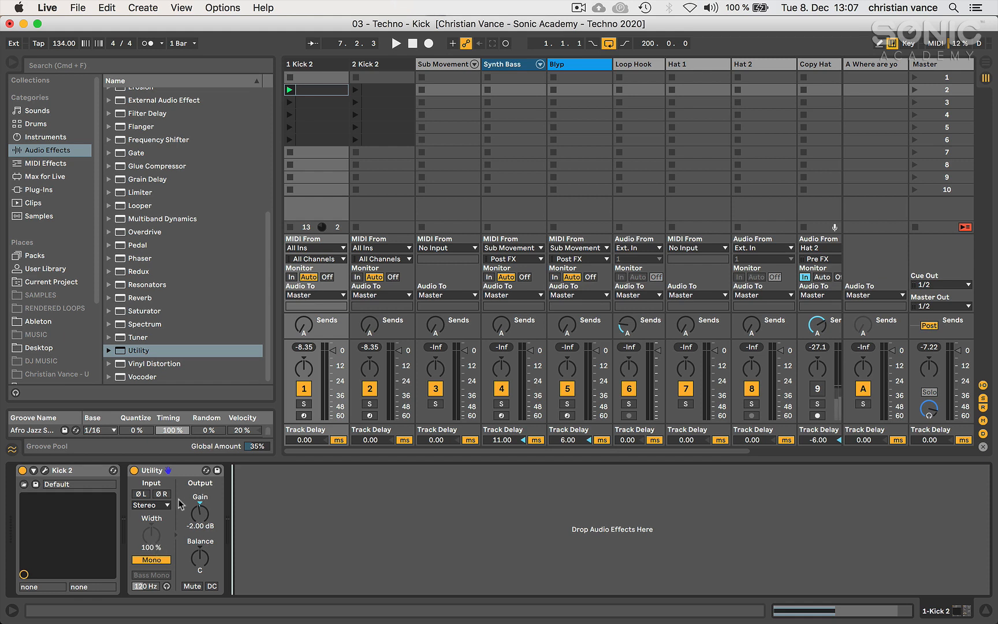
left_click(163, 505)
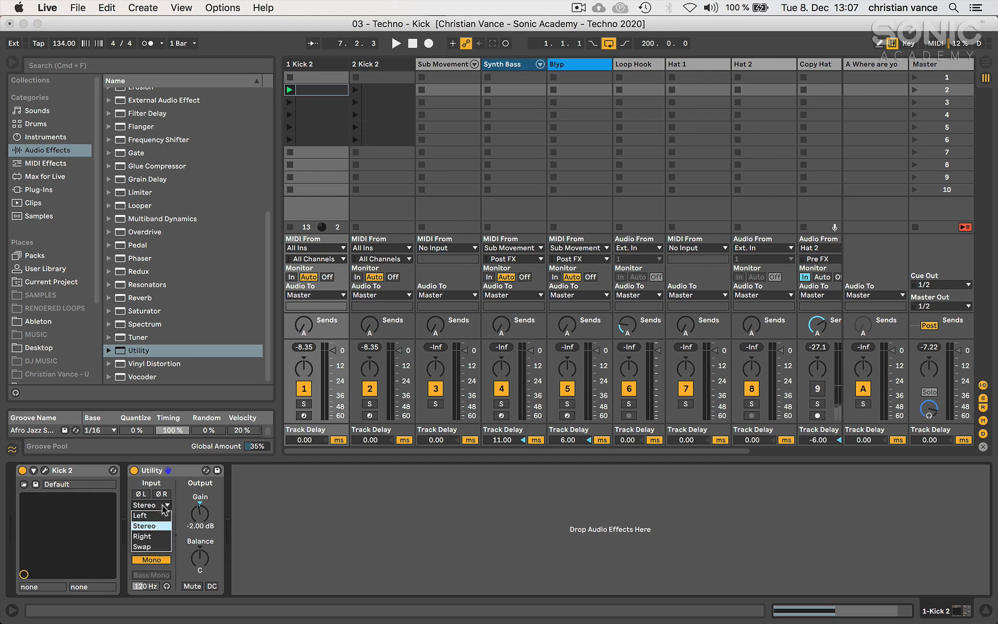
left_click(290, 495)
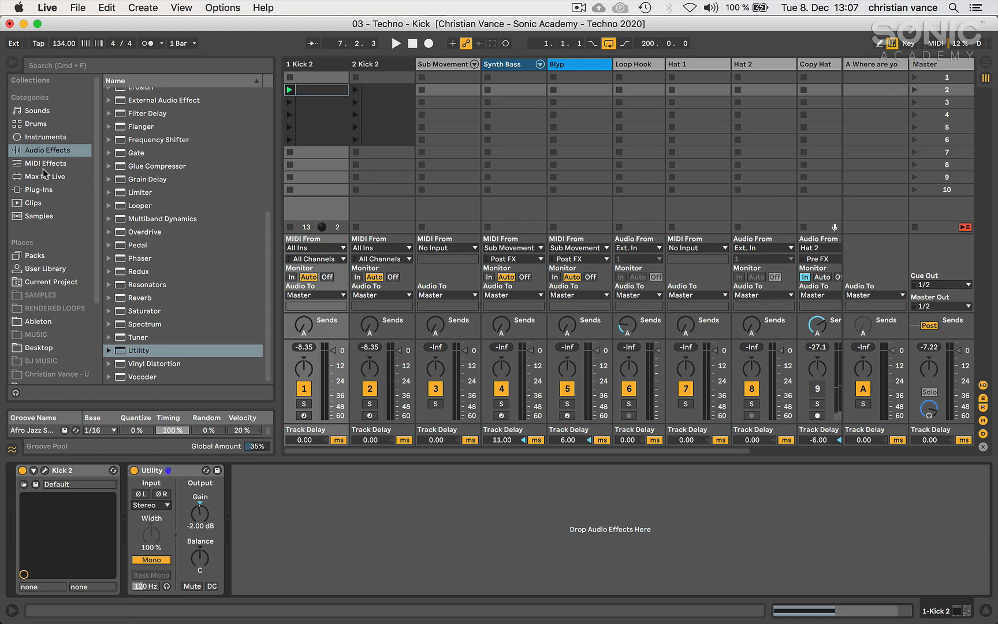
Show the plug-ins in the browser and open the Kick 2 editor of the first kick track
left_click(38, 190)
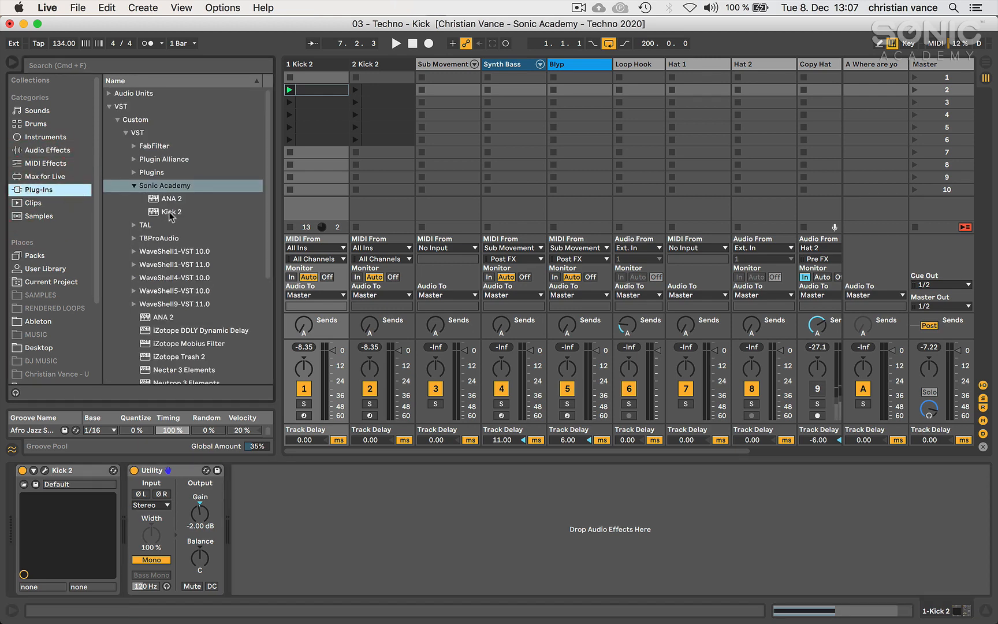
left_click(324, 64)
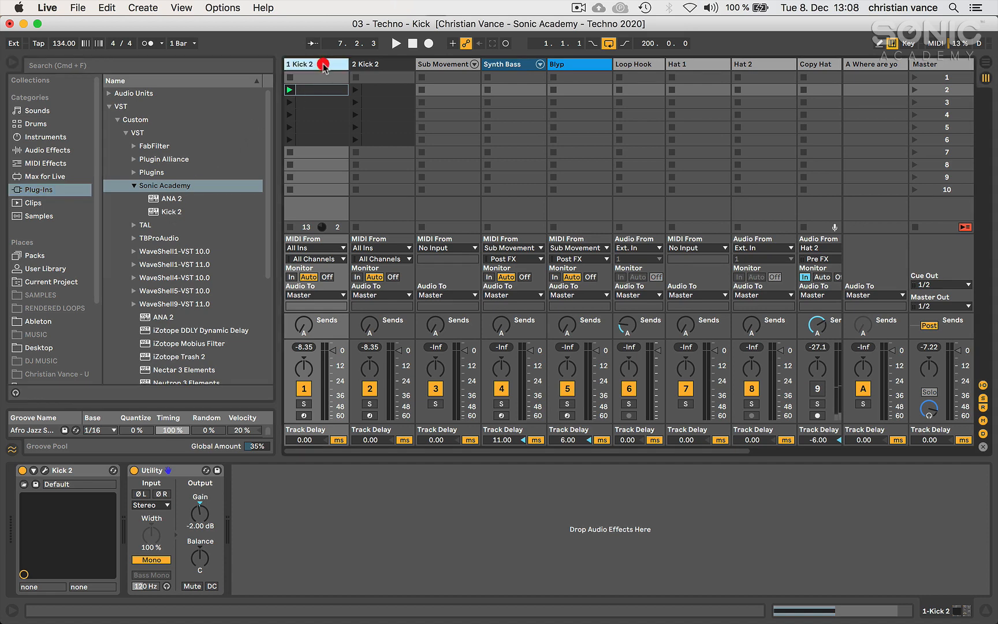
left_click(45, 471)
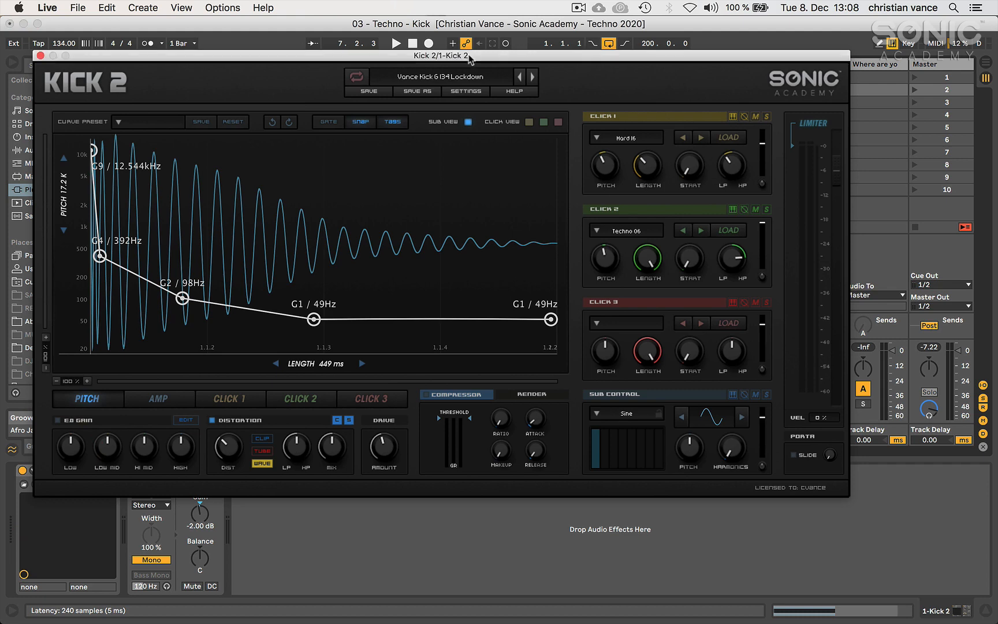
left_click_drag(469, 59, 541, 34)
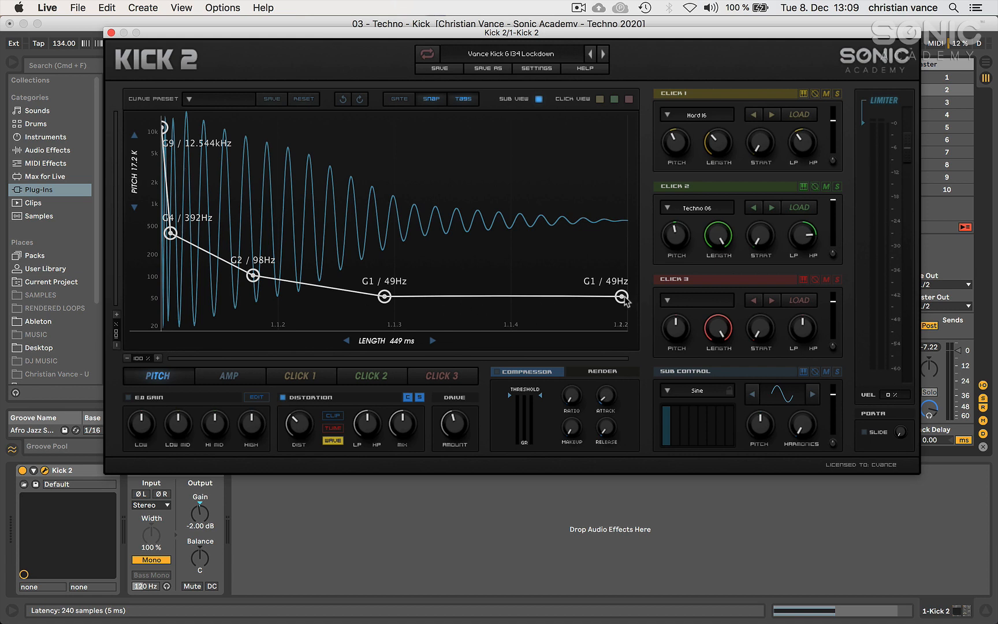
Inspect the Kick 2 amplitude envelope and pitch curve, and close the plug-in editor
left_click(220, 377)
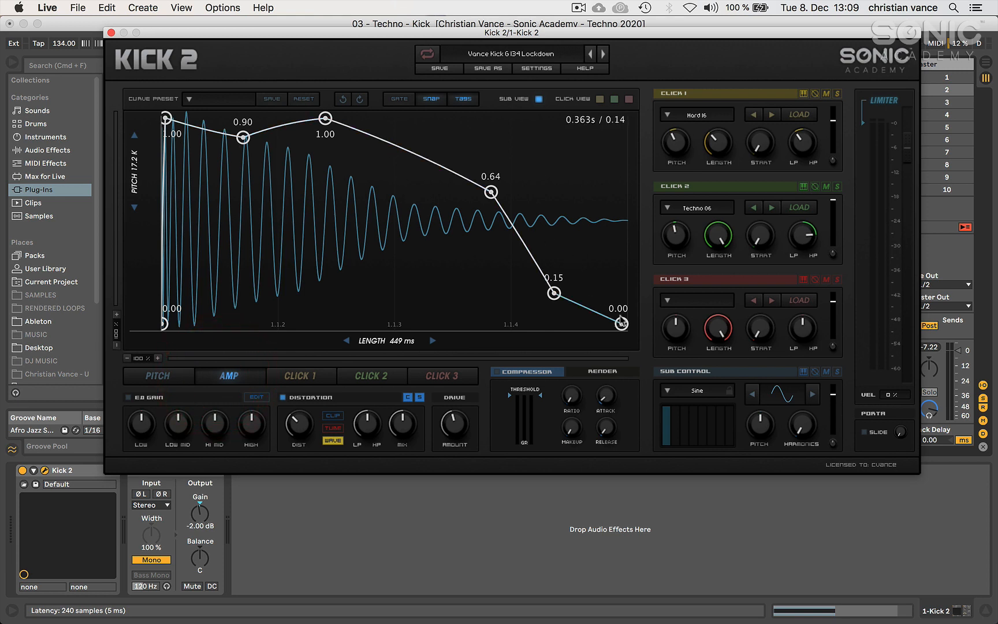
left_click(148, 377)
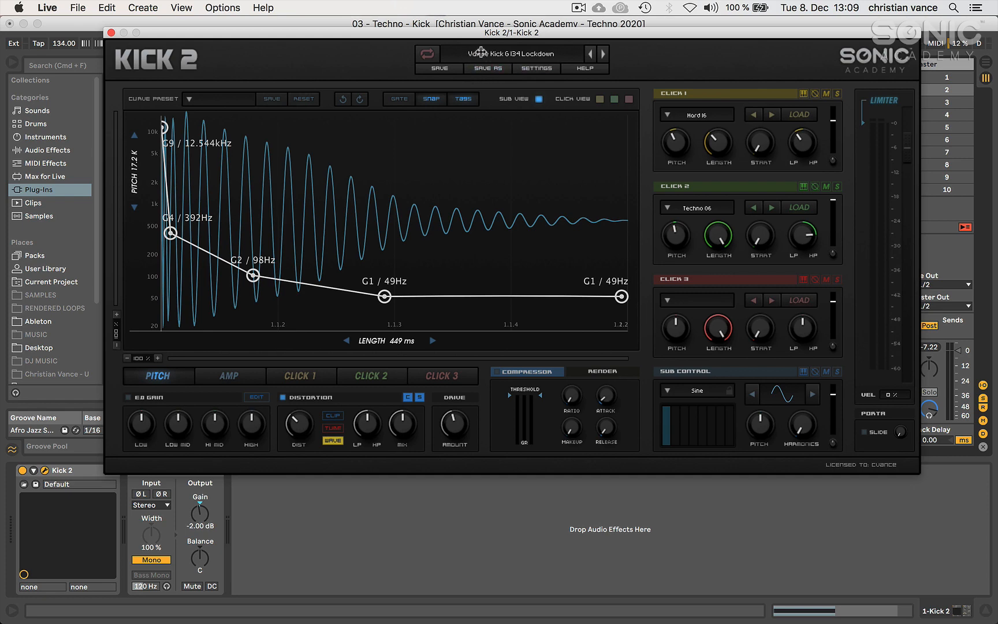
left_click(111, 32)
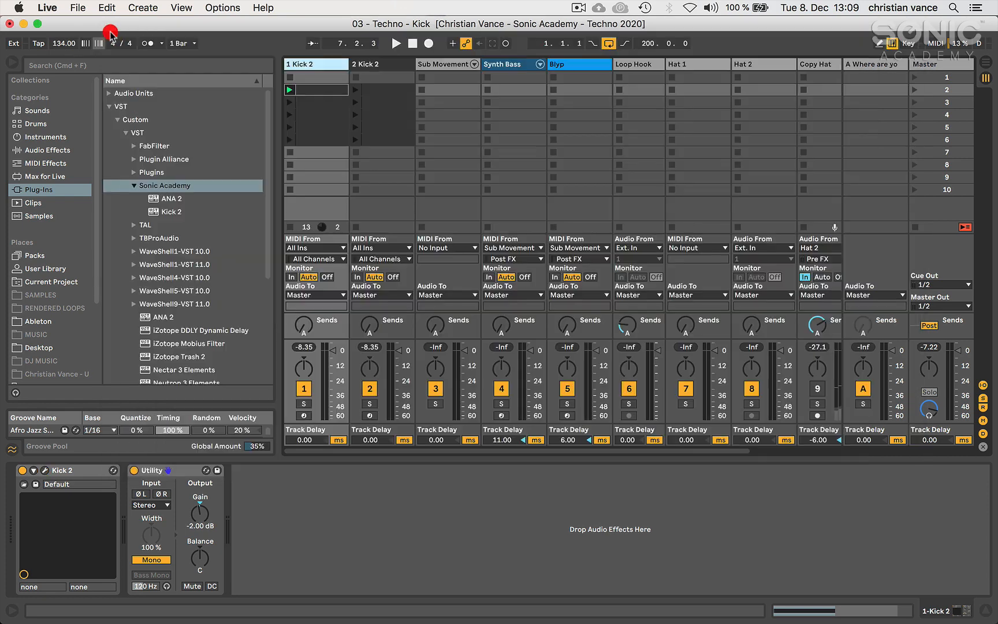
Insert a new MIDI track directly after the second kick track
left_click(372, 63)
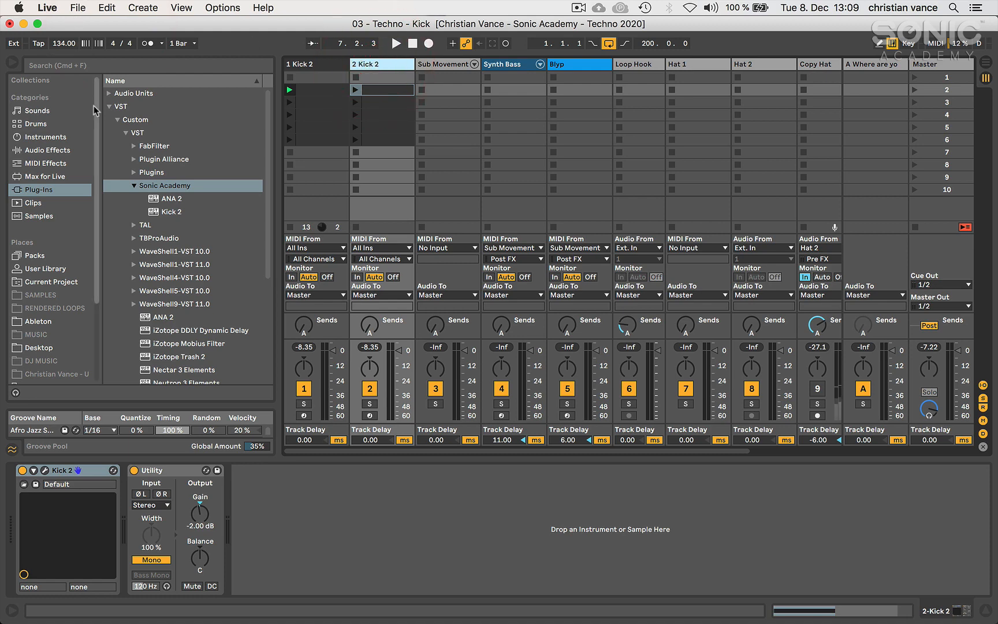
left_click(135, 9)
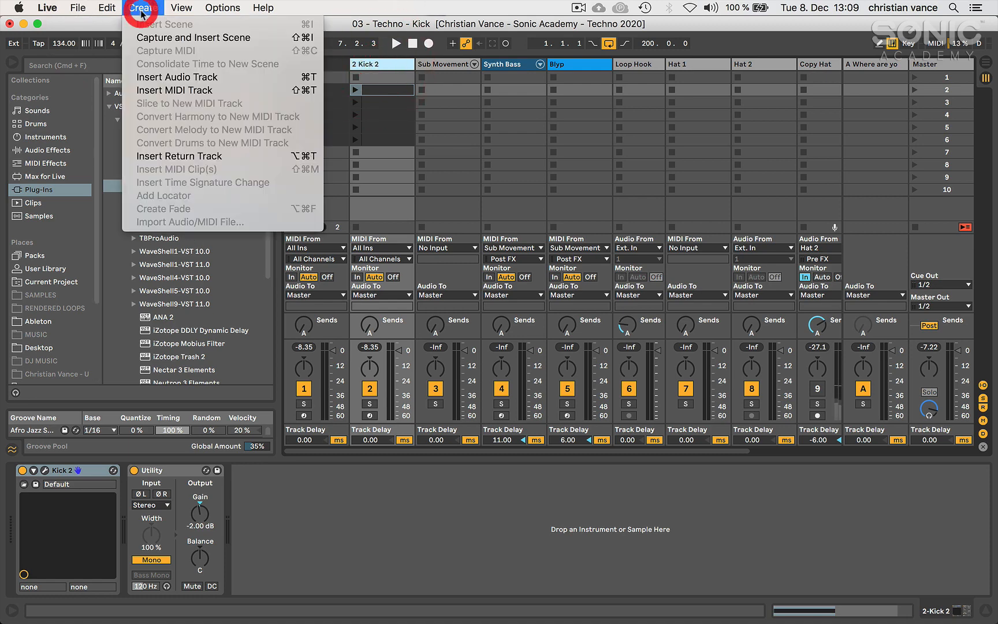
left_click(185, 90)
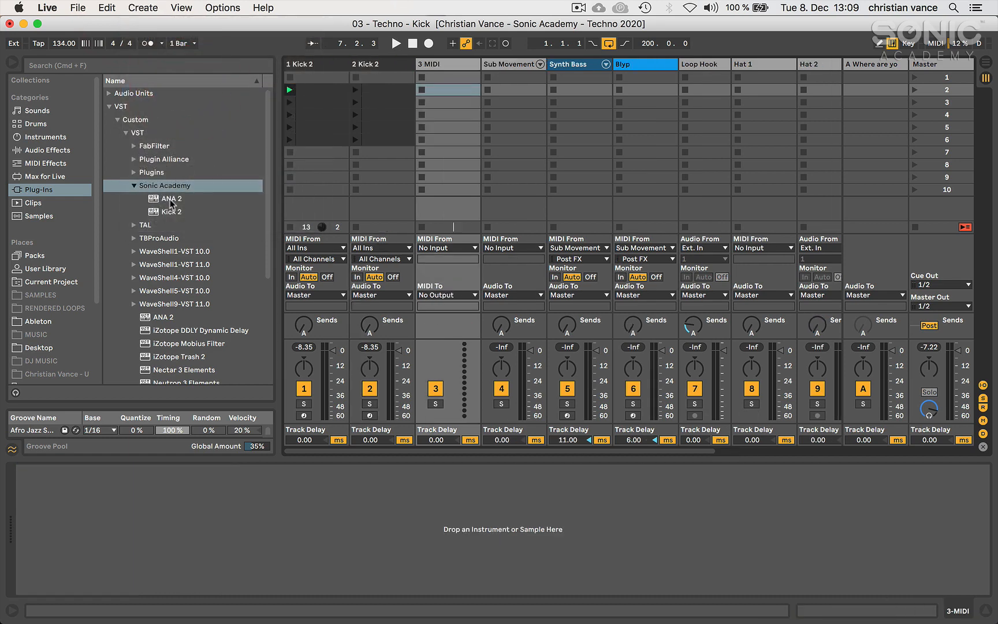
Load Kick 2 onto the new MIDI track and step through a few of its presets, returning to the default one
left_click_drag(172, 211, 445, 95)
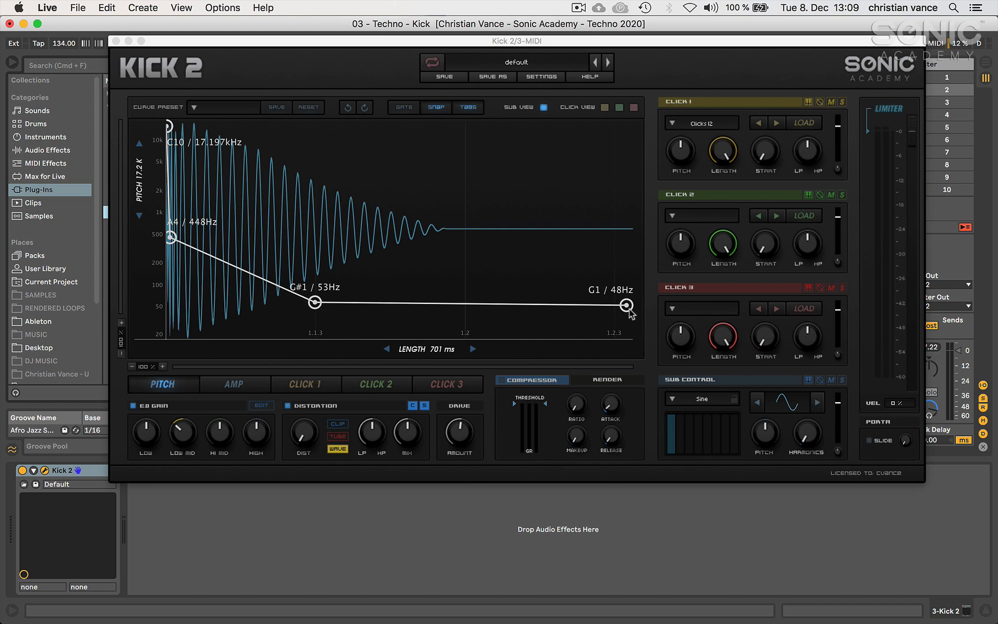
left_click(607, 62)
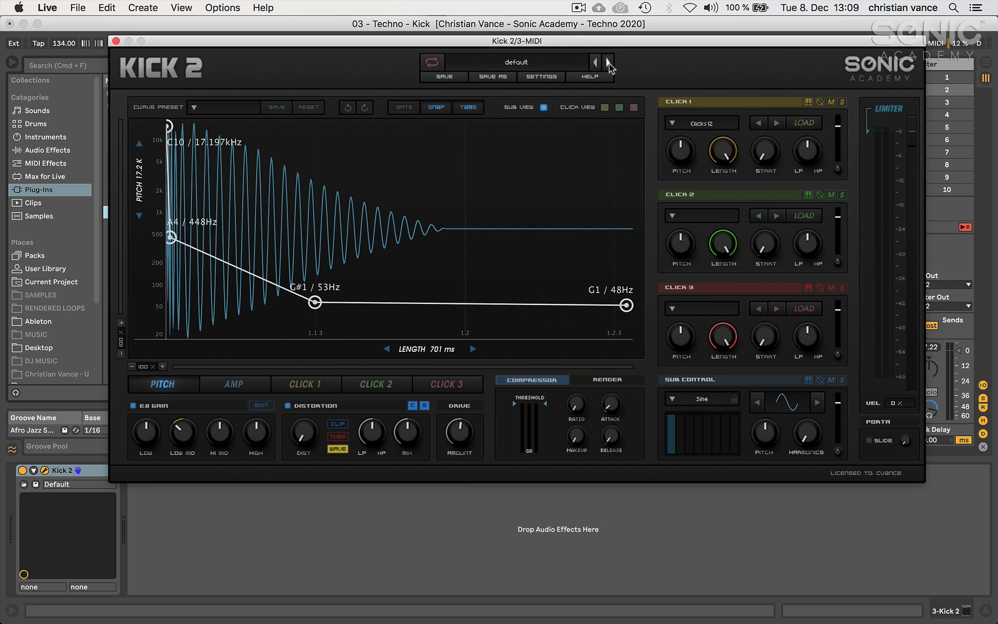
left_click(608, 63)
left_click(606, 61)
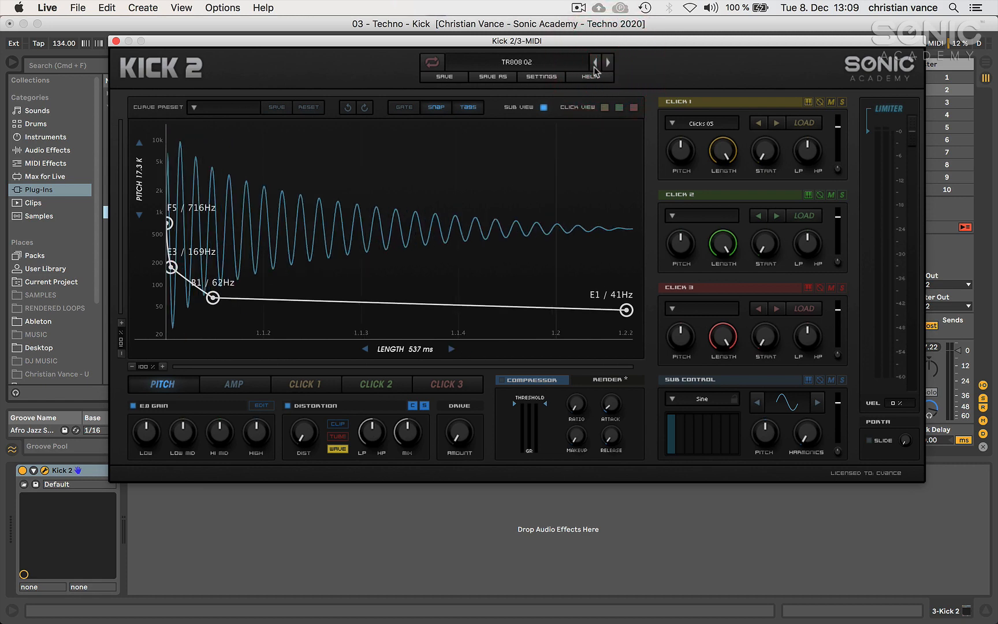
left_click(594, 67)
left_click(595, 67)
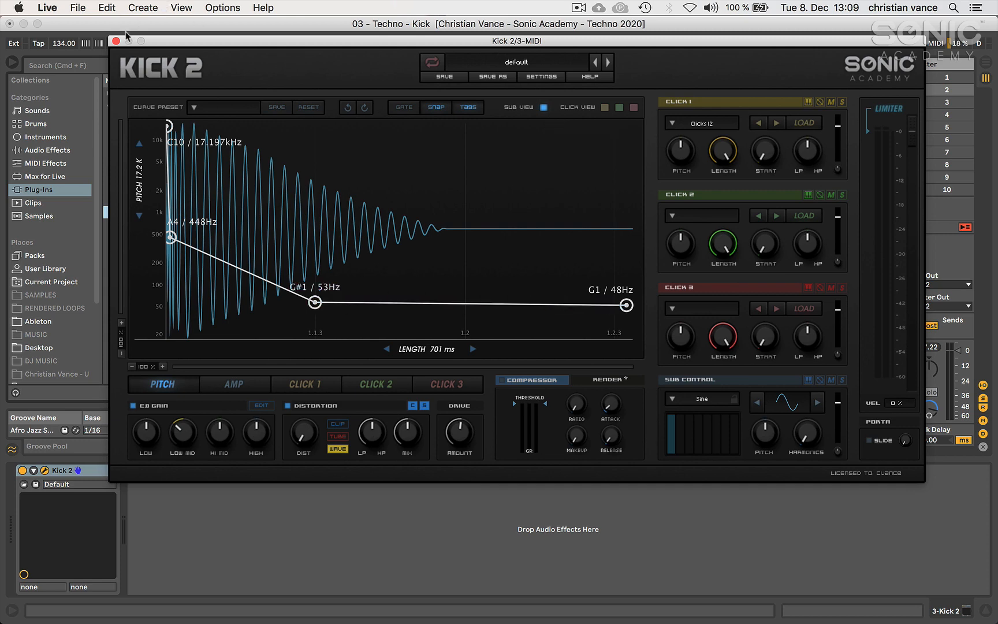
Close the Kick 2 editor and delete the new third track
left_click(116, 41)
left_click(301, 66)
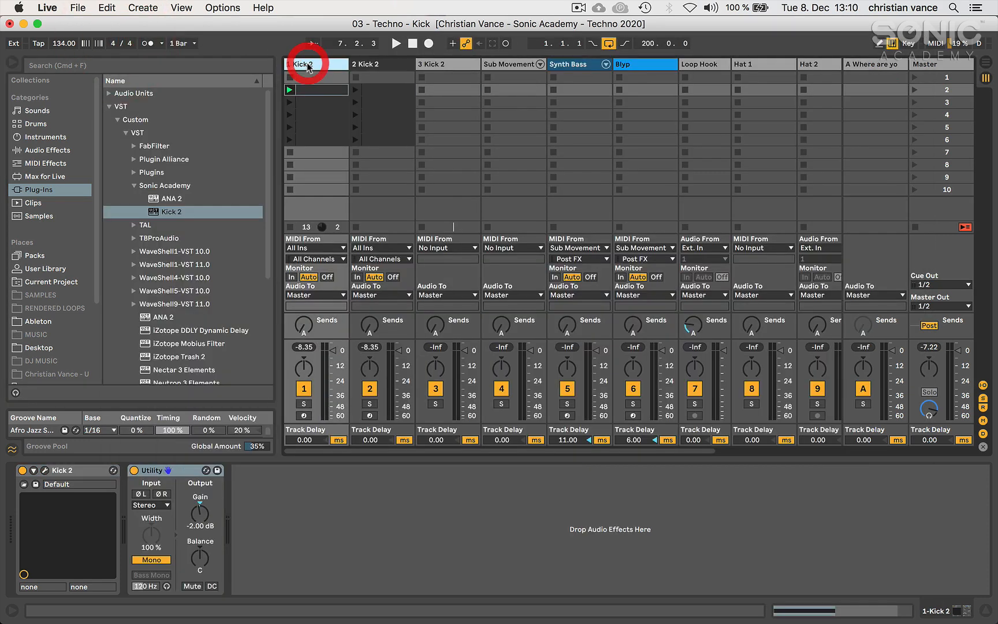
left_click(432, 63)
key("Delete")
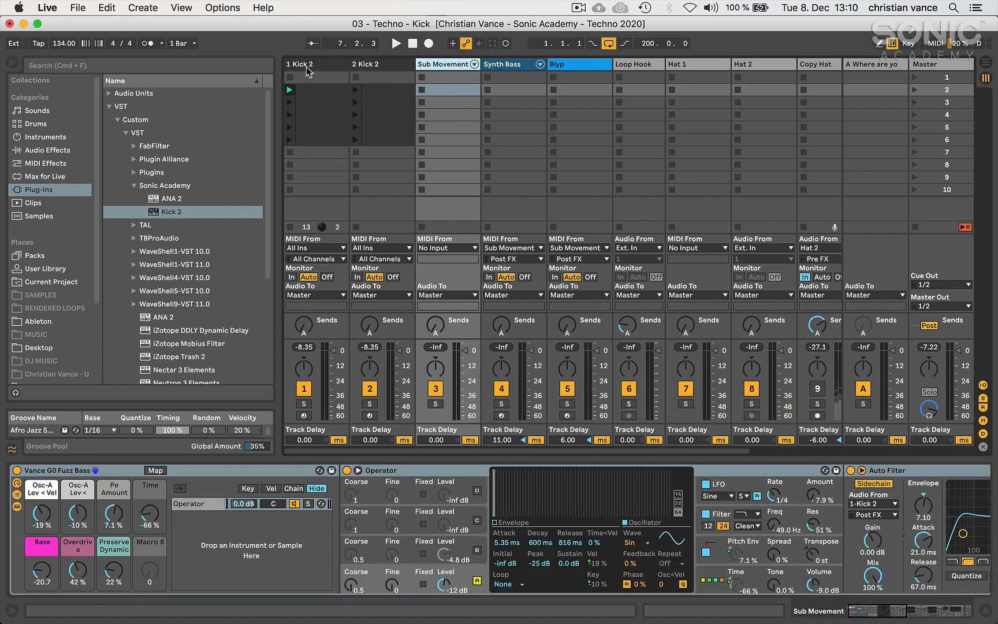
Inspect the pitch curve in the first kick track's Kick 2 and close the editor
left_click(305, 65)
left_click(45, 471)
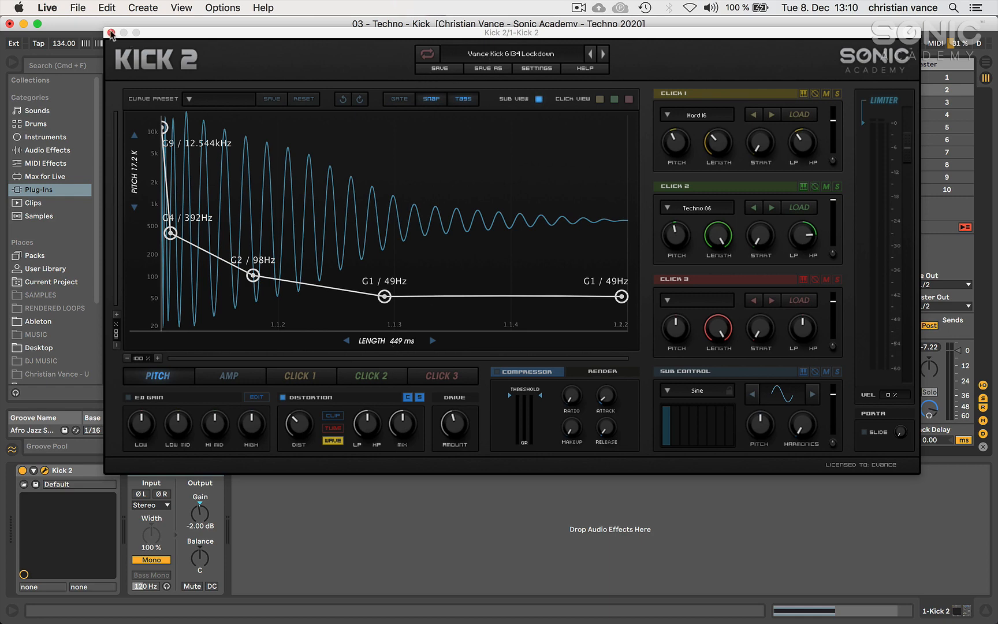
left_click(111, 33)
Insert another MIDI track after the second kick track and load Kick 2 onto it
left_click(386, 64)
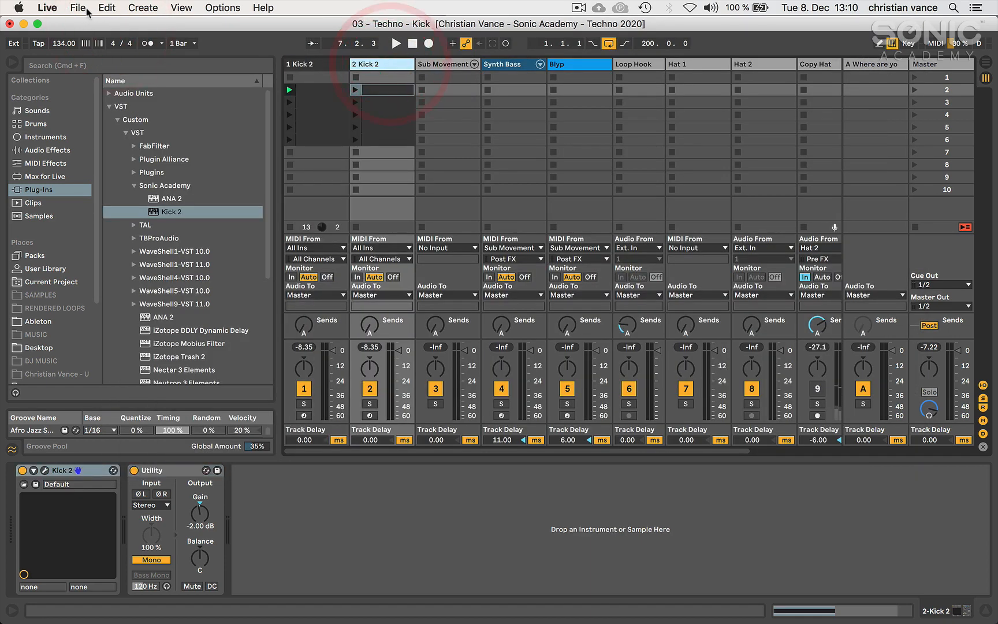
left_click(143, 7)
left_click(182, 91)
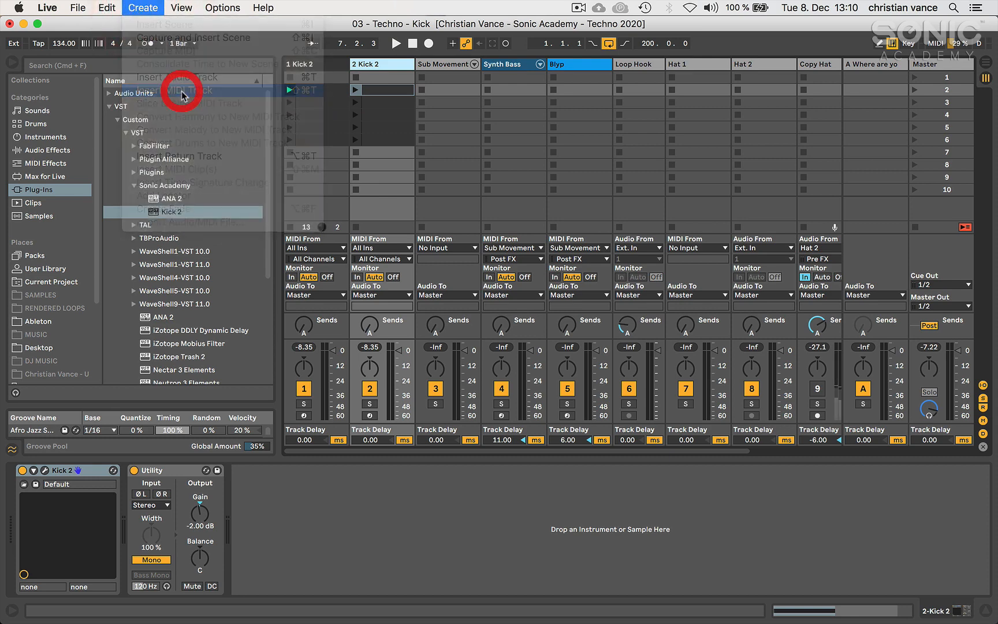
left_click_drag(174, 212, 446, 100)
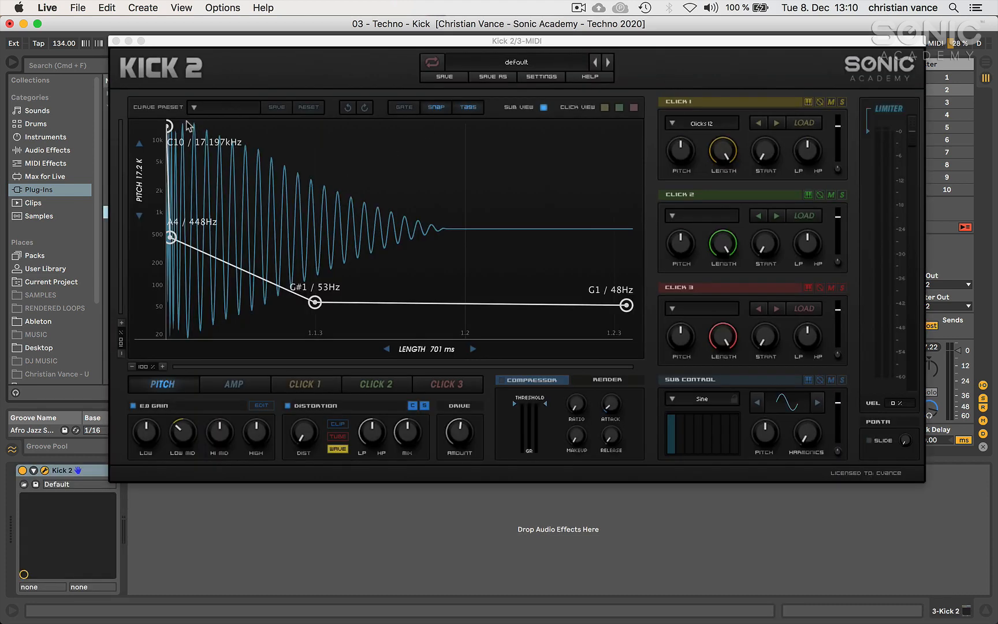
Move the default pitch curve's first point to E8, its second to a slightly later D#5, and its third to G1
left_click_drag(168, 128, 168, 161)
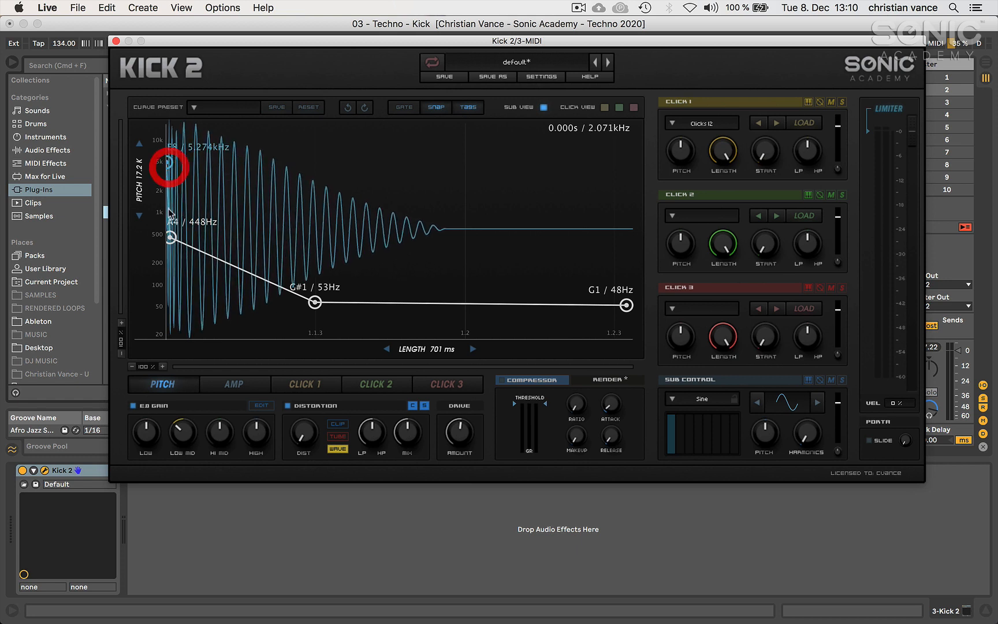
left_click_drag(169, 239, 203, 227)
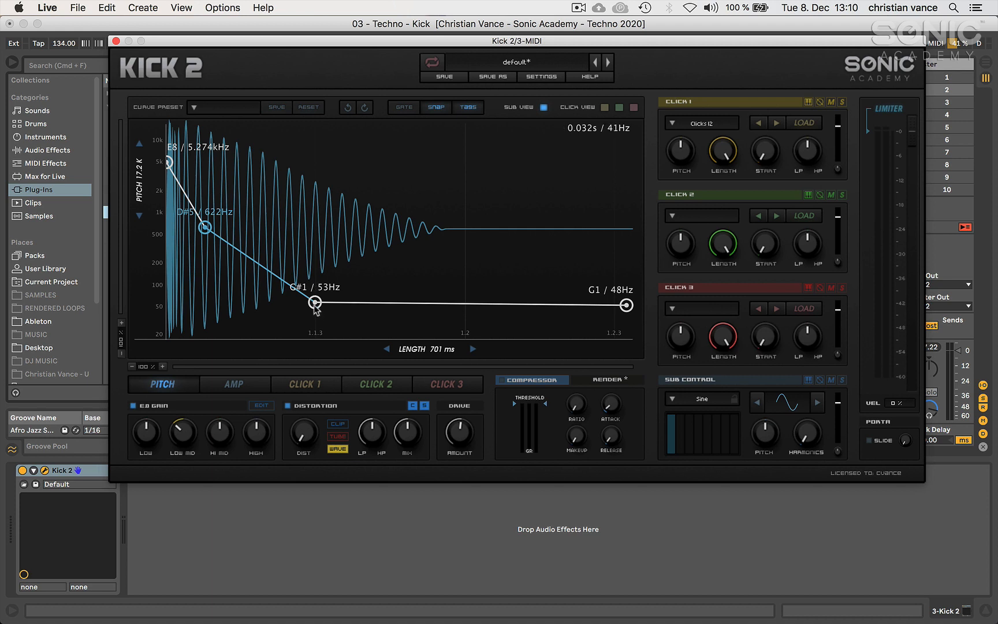
left_click_drag(315, 304, 314, 308)
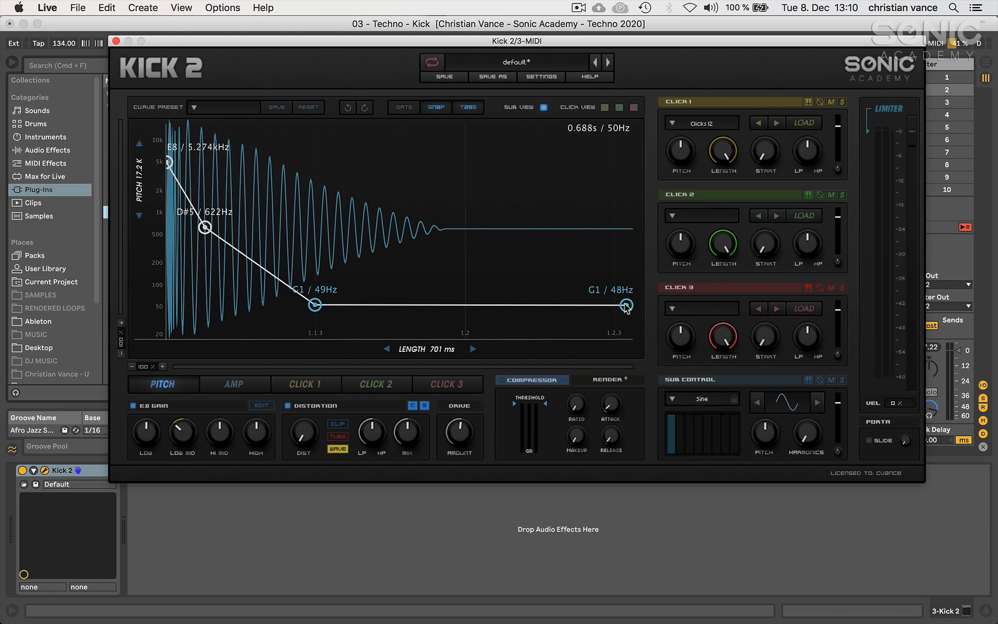
Move the third pitch point later in time at G1 and tune the final point to A1, then G#1
mouse_move(626, 305)
left_mouse_down()
mouse_move(626, 321)
mouse_move(626, 301)
left_mouse_up()
left_click_drag(315, 305, 378, 309)
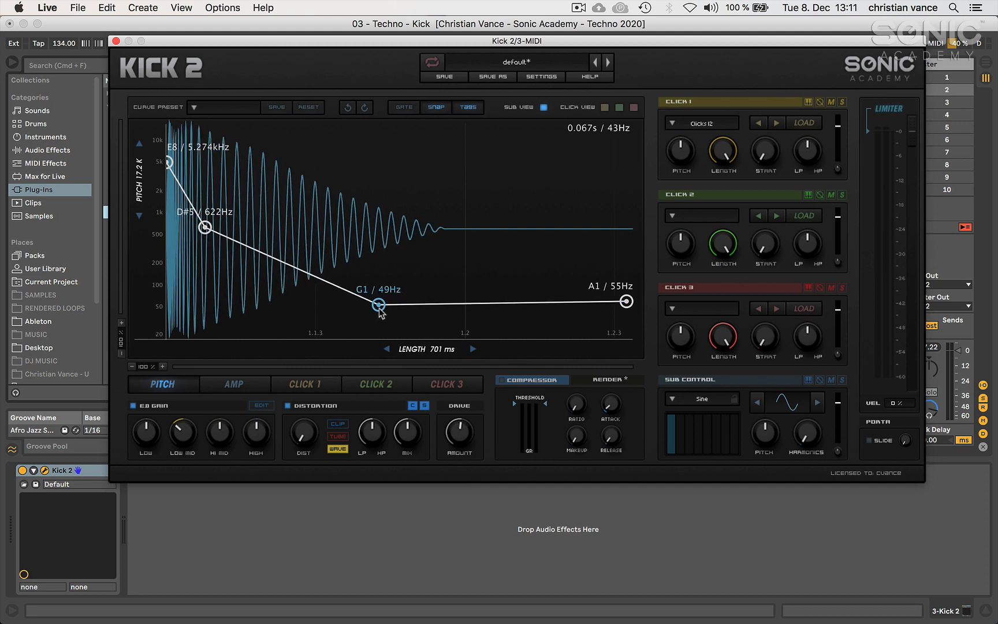
left_click(245, 211)
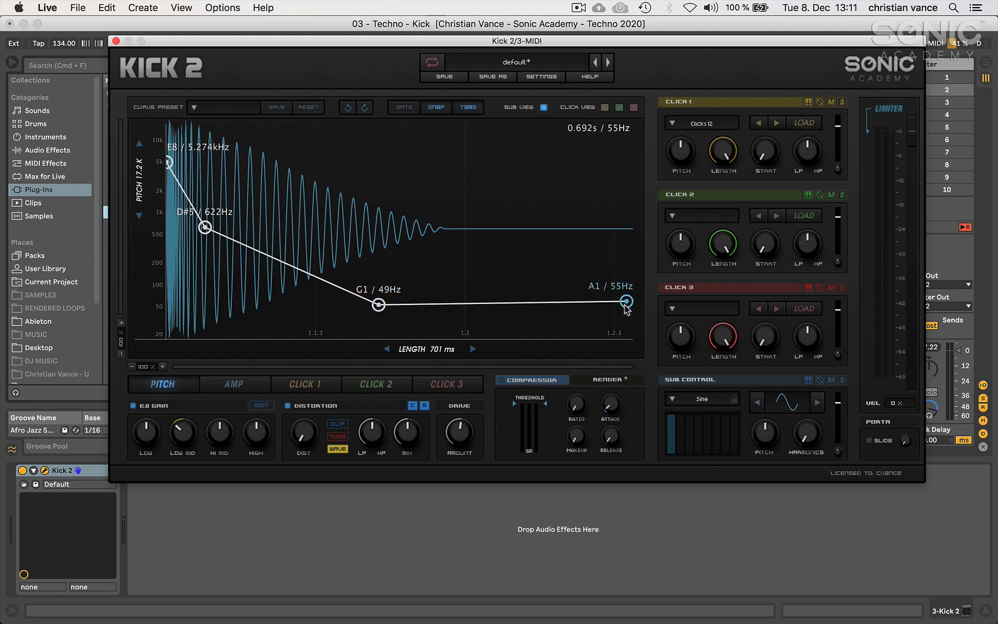
left_click_drag(626, 301, 626, 303)
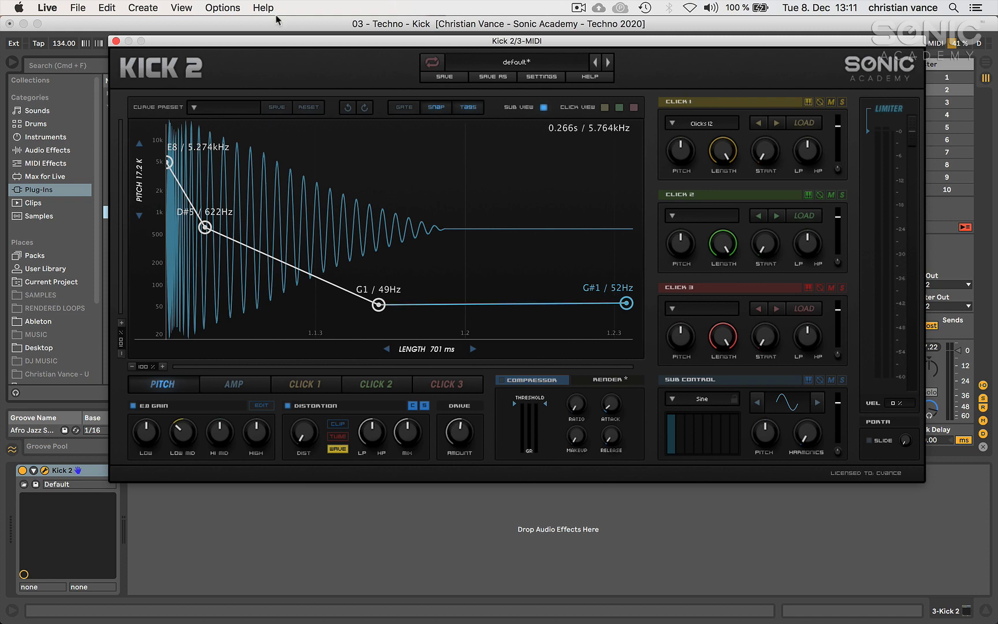
Close the plug-in editor and delete the third Kick 2 track
left_click(116, 41)
left_click(439, 89)
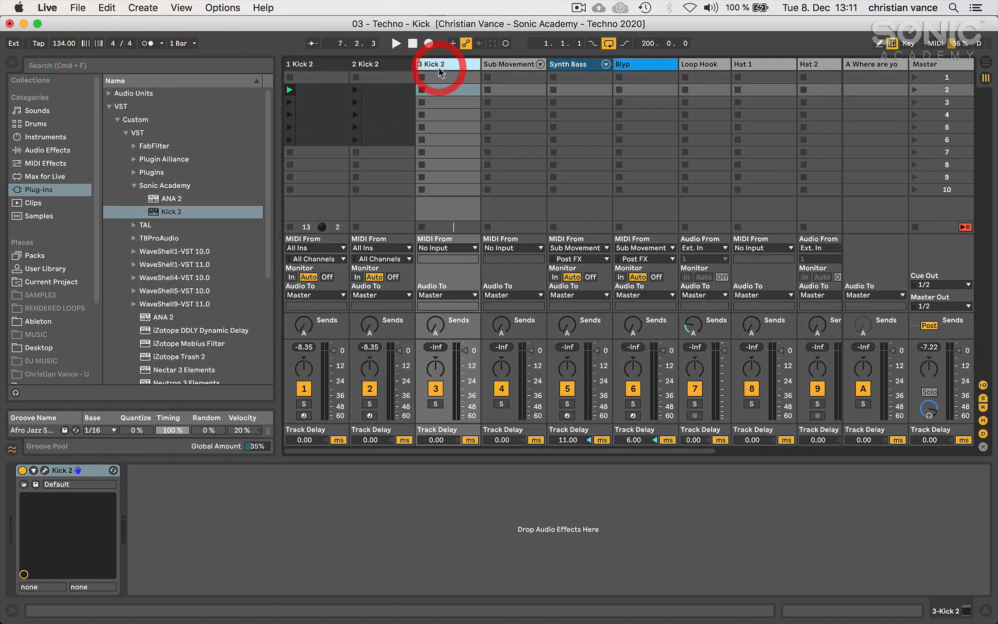
key("Delete")
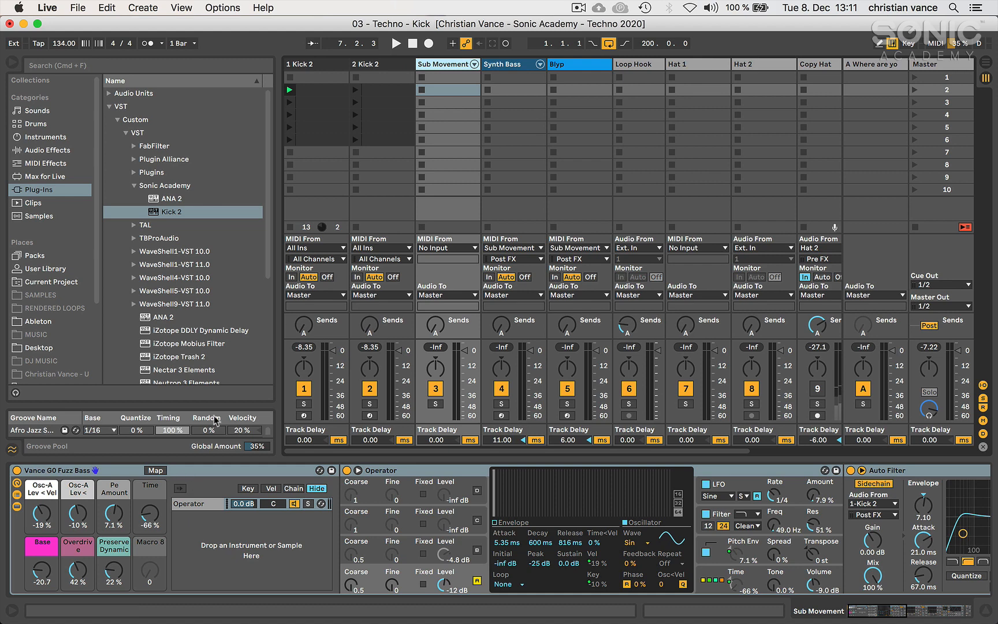
Open the first kick track's Kick 2 and examine its G1 pitch point and amplitude envelope, ending on the pitch curve
left_click(302, 65)
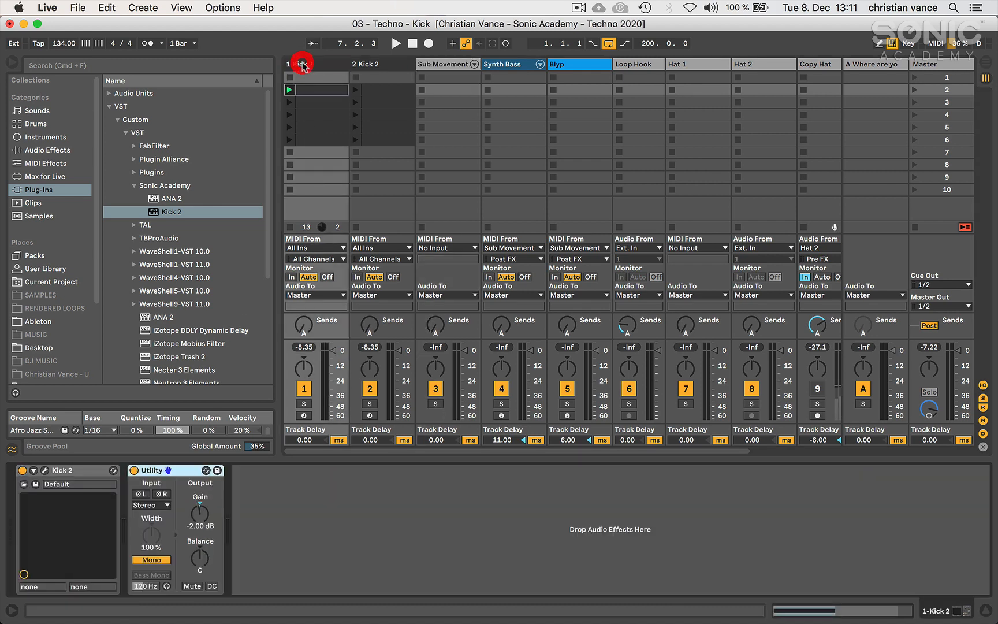
left_click(44, 471)
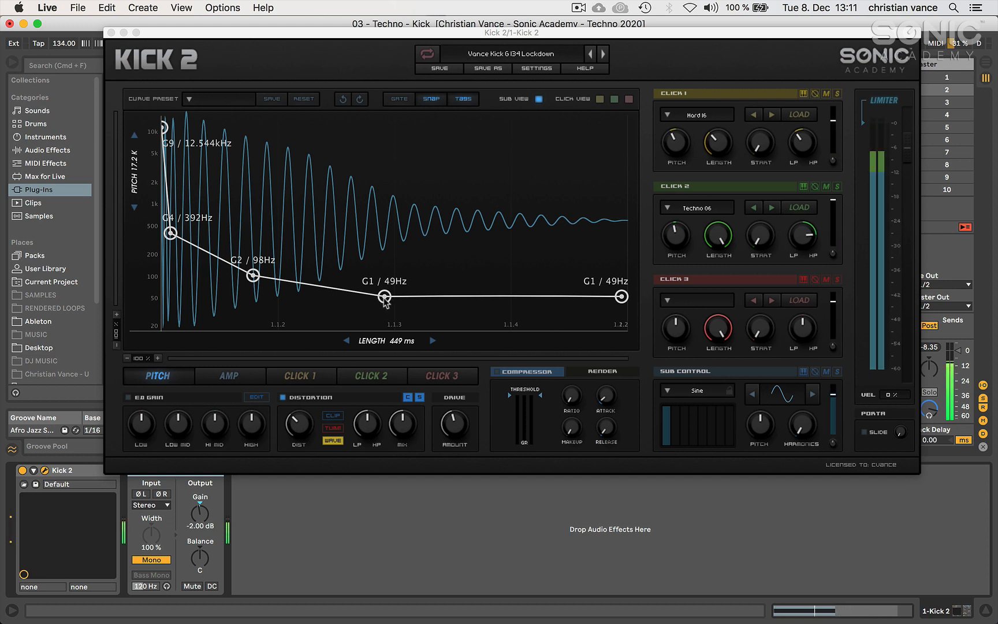
mouse_move(385, 299)
left_mouse_down()
mouse_move(387, 281)
mouse_move(386, 297)
left_mouse_up()
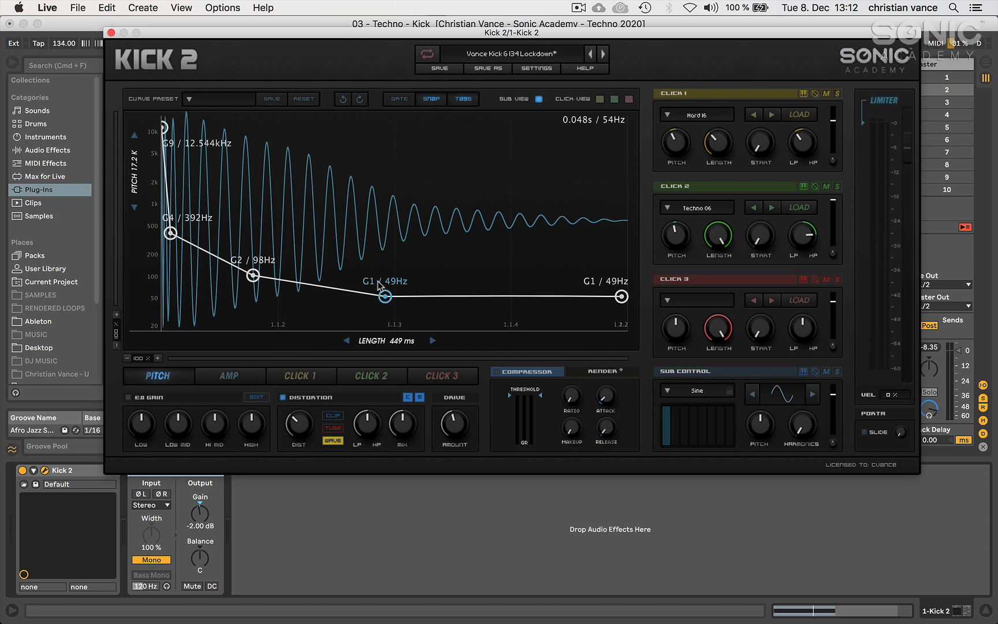
left_click(240, 375)
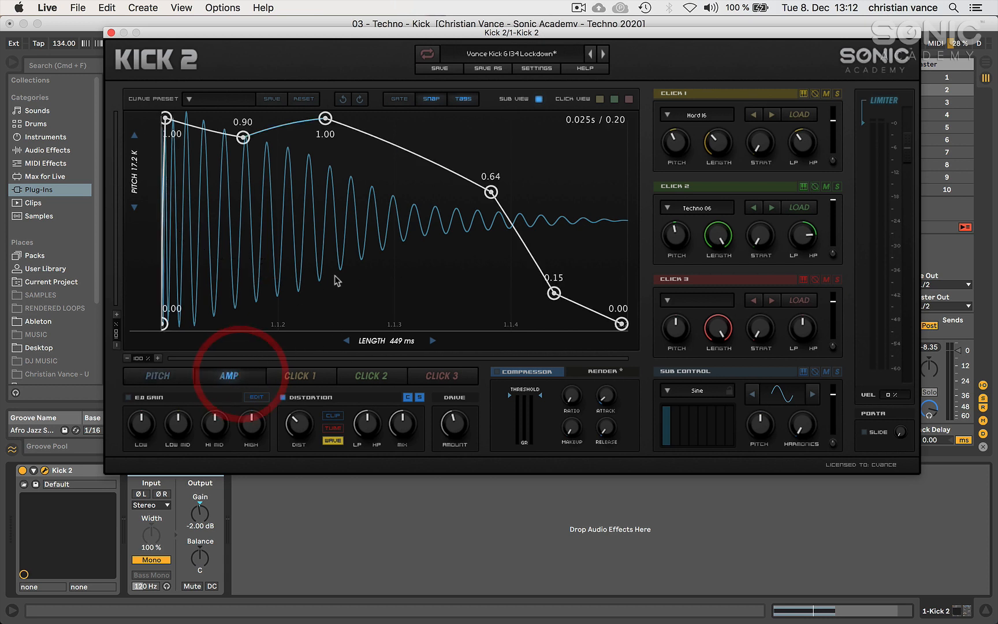
left_click(146, 376)
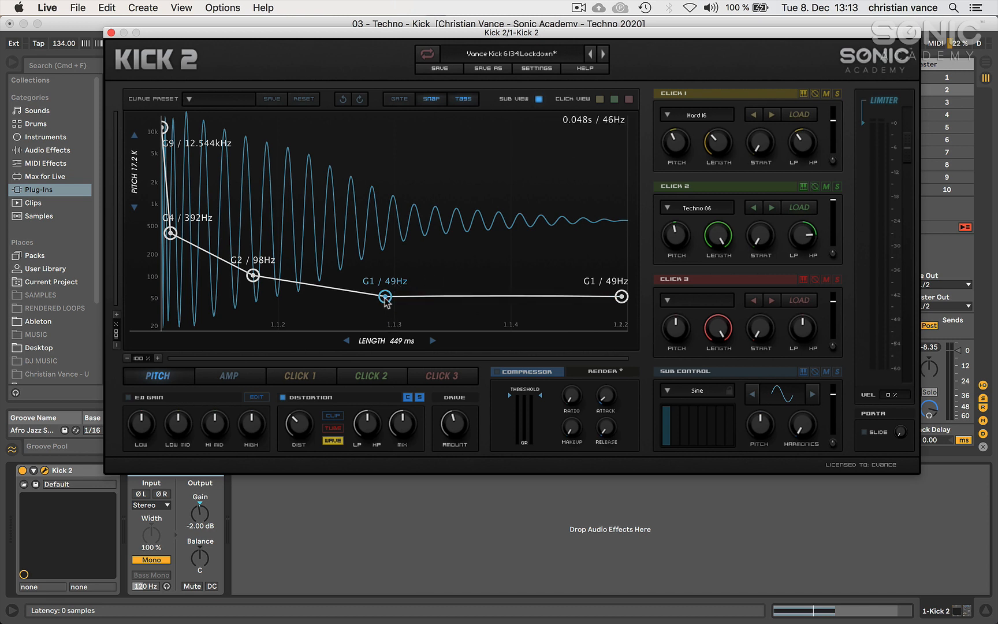
Compare the pitch curves of the F and G versions of the 134 Lockdown kick preset, ending on the G version
left_click(590, 53)
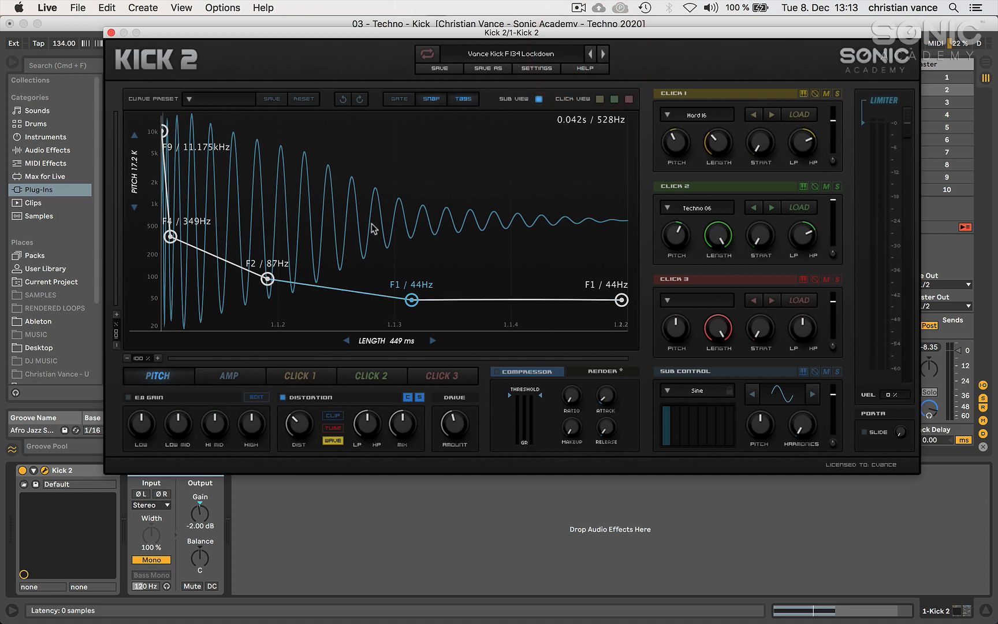
left_click(603, 55)
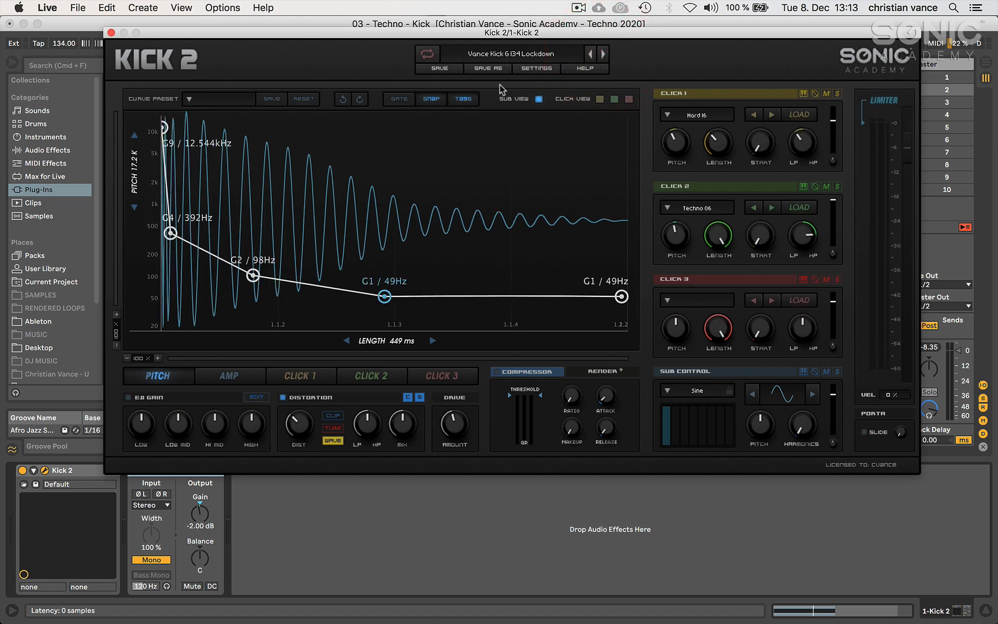
left_click(590, 53)
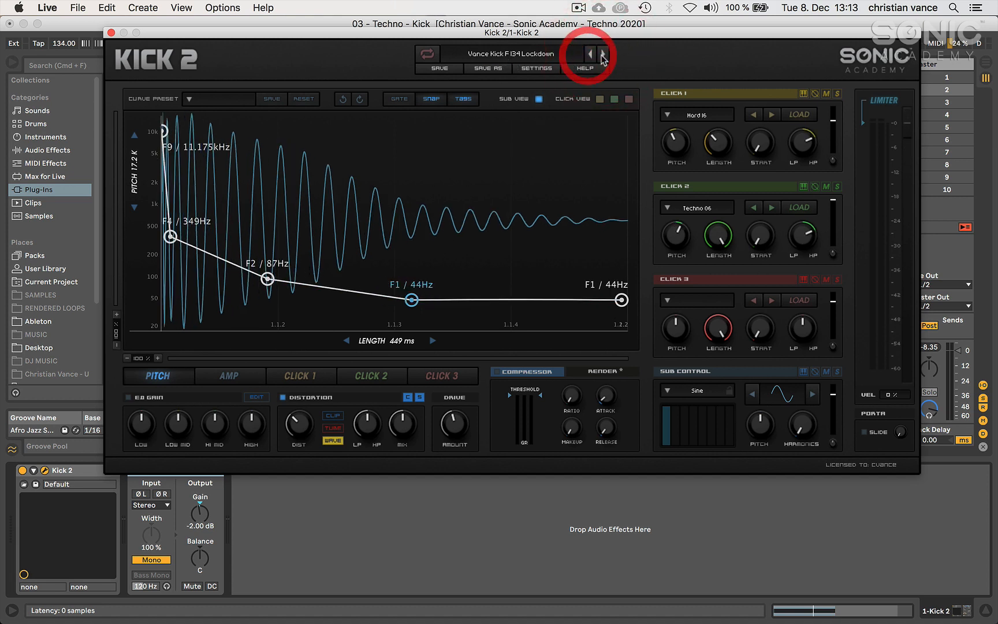
left_click(603, 54)
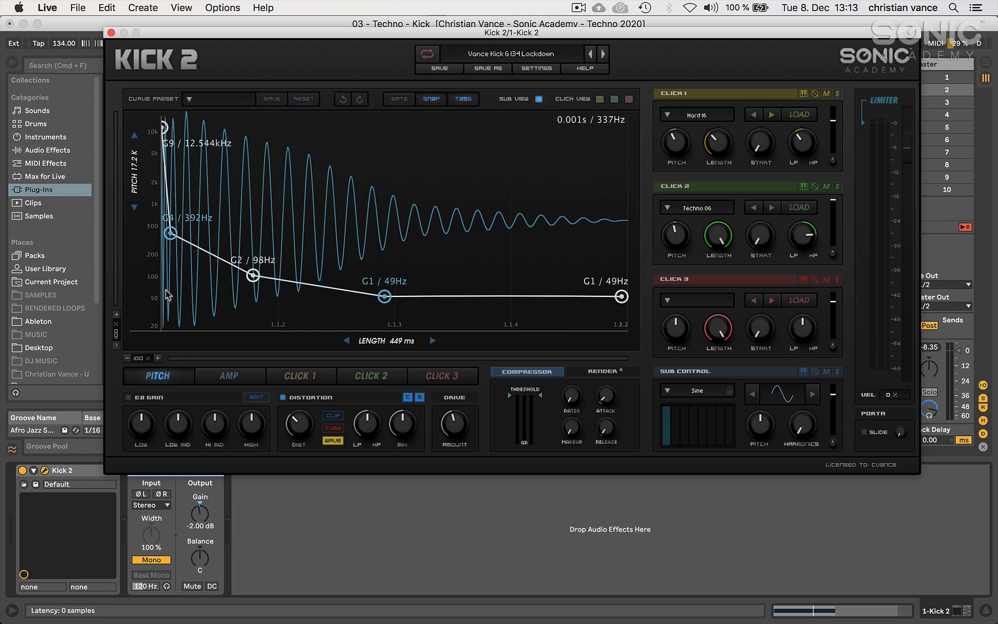
Shift the G2 (98 Hz) point of the pitch curve slightly later in time, keeping it at G2
left_click(157, 358)
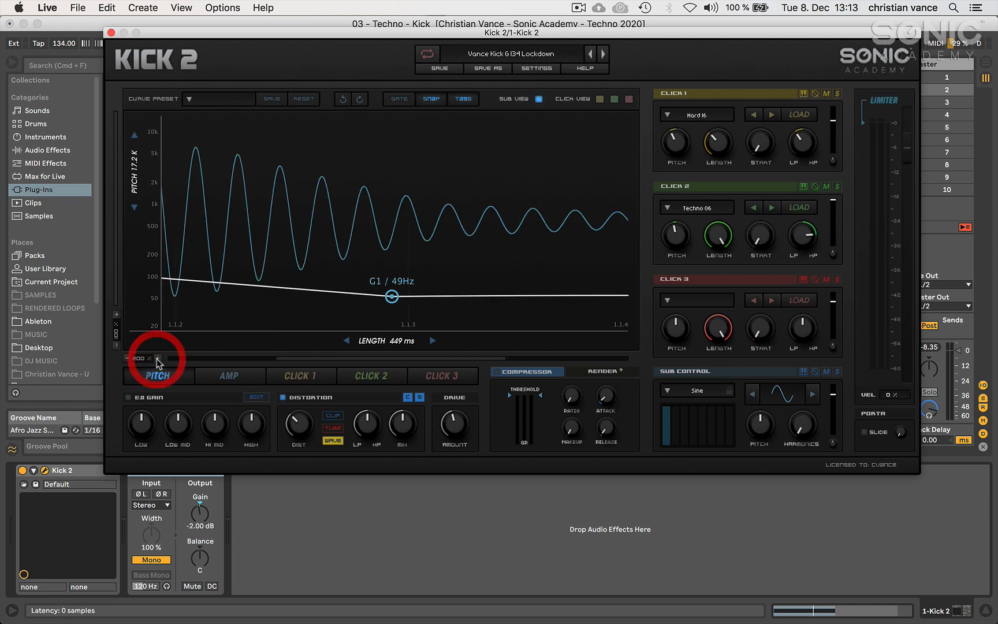
left_click(158, 358)
left_click(157, 358)
left_click(158, 358)
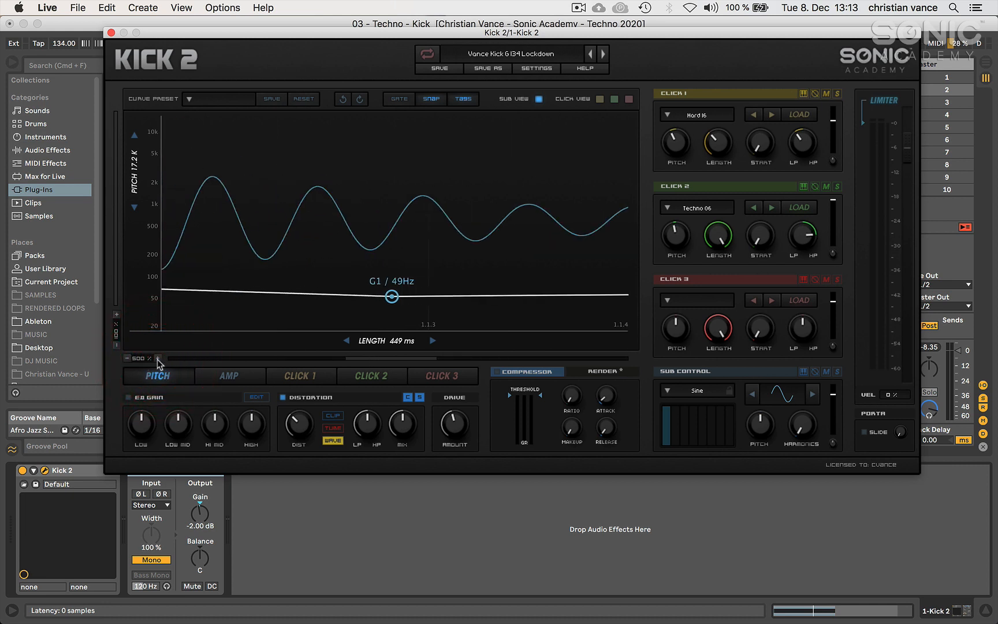
left_click_drag(418, 359, 283, 364)
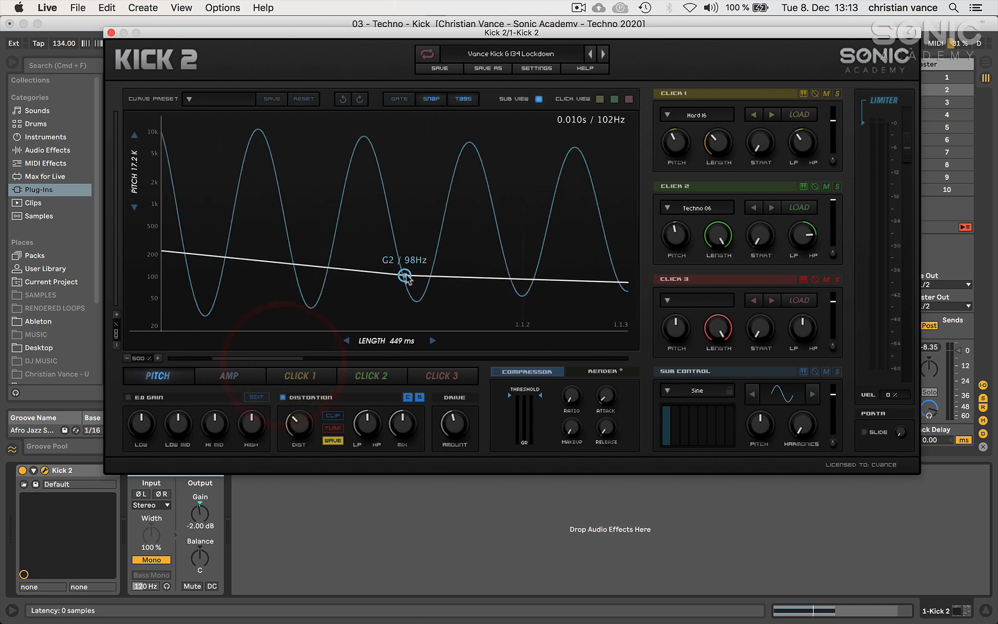
left_click_drag(405, 276, 412, 278)
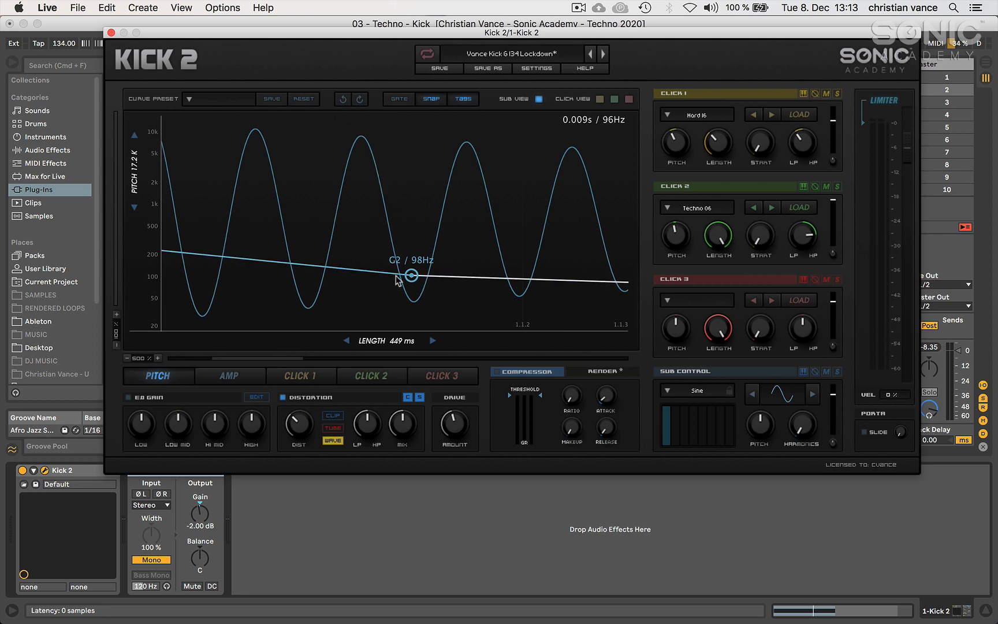
Examine the start of the pitch curve around the G4 (392 Hz) point at 700% zoom
left_click_drag(288, 362, 223, 356)
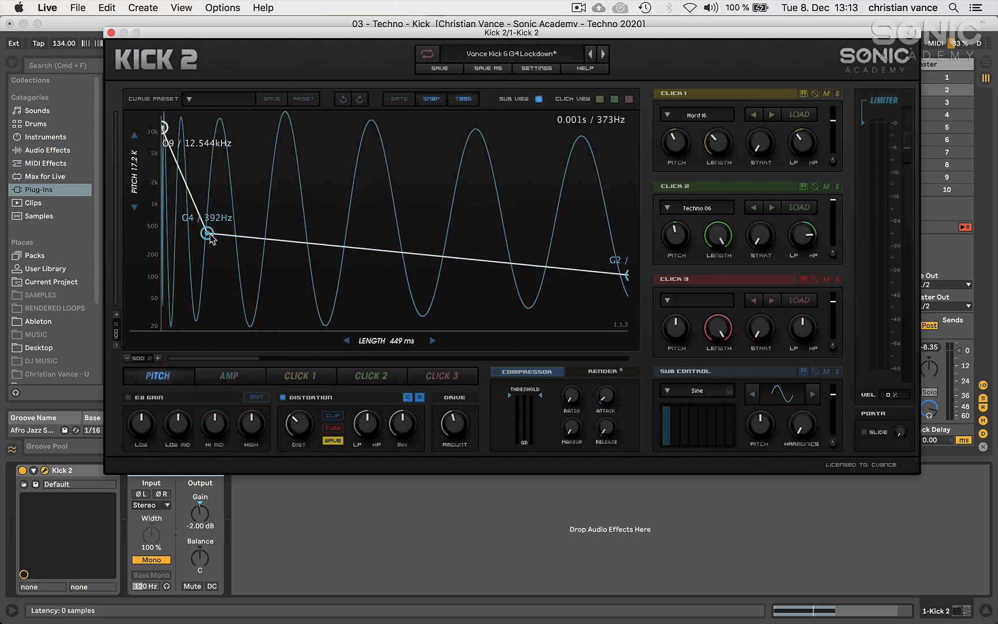
left_click(157, 358)
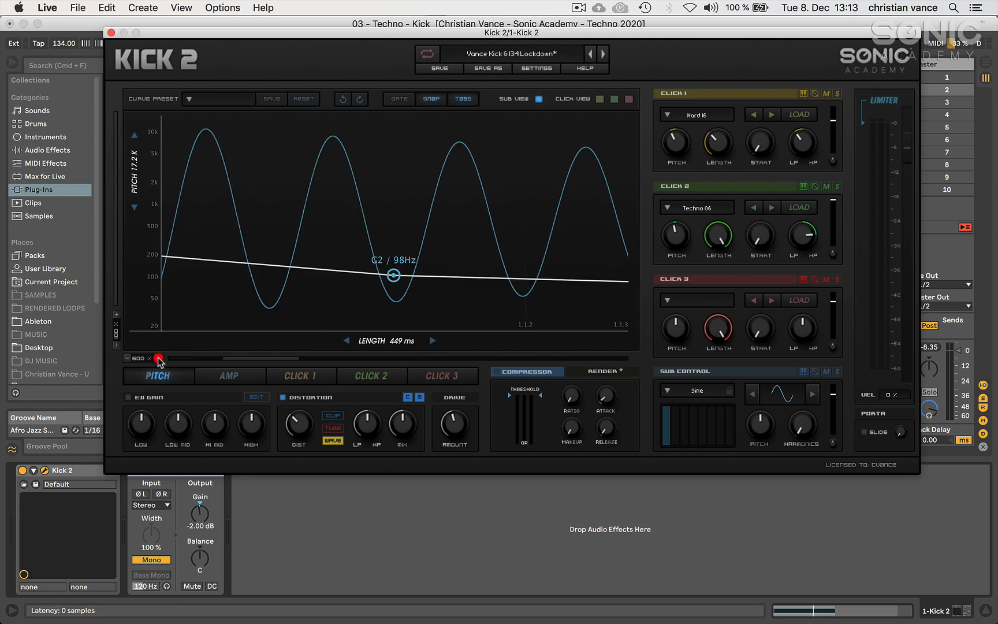
left_click(158, 358)
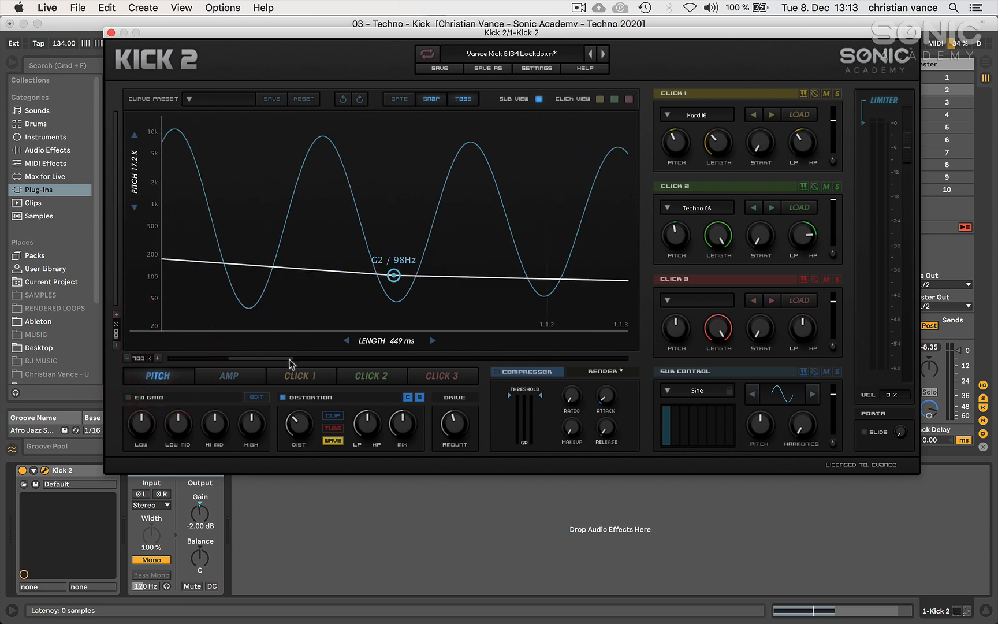
left_click_drag(291, 362, 183, 357)
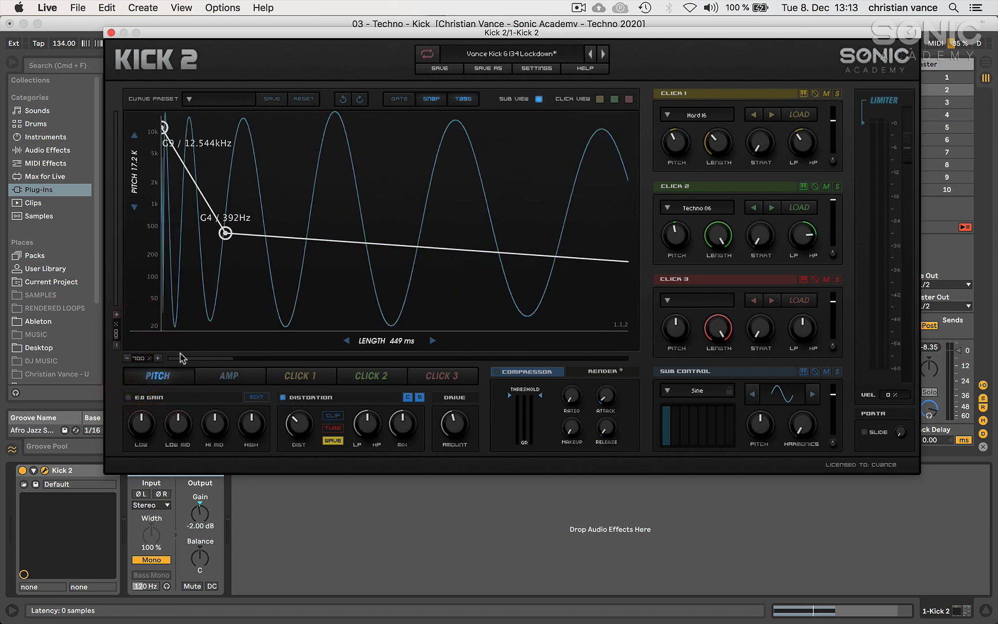
Try moving the G4 (392 Hz) pitch point earlier in time, then reload the Vance Kick G 134 Lockdown preset
left_click_drag(227, 236, 186, 230)
left_click(222, 234)
left_click(602, 56)
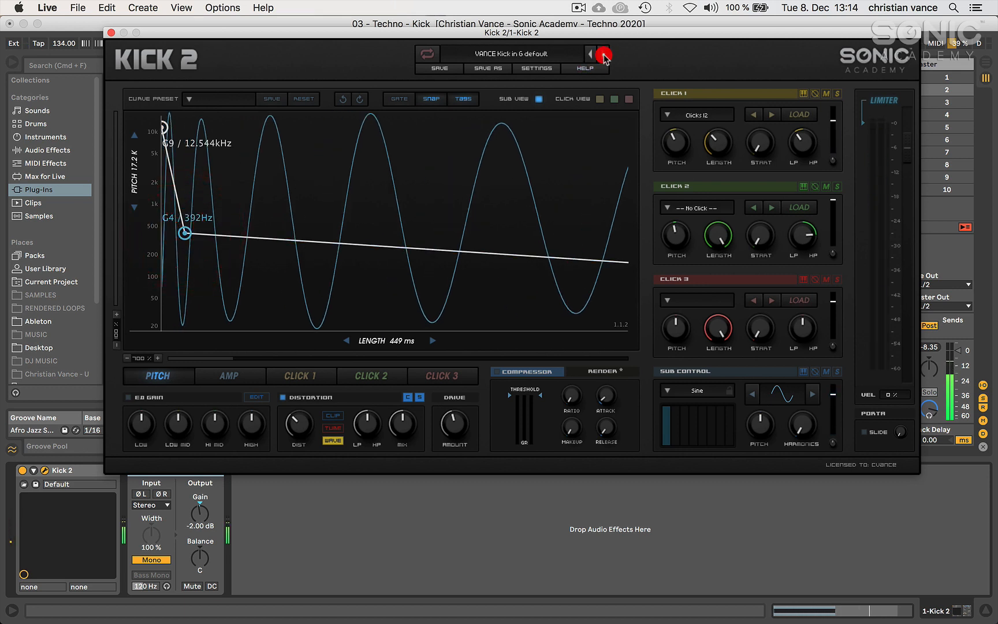
left_click(590, 55)
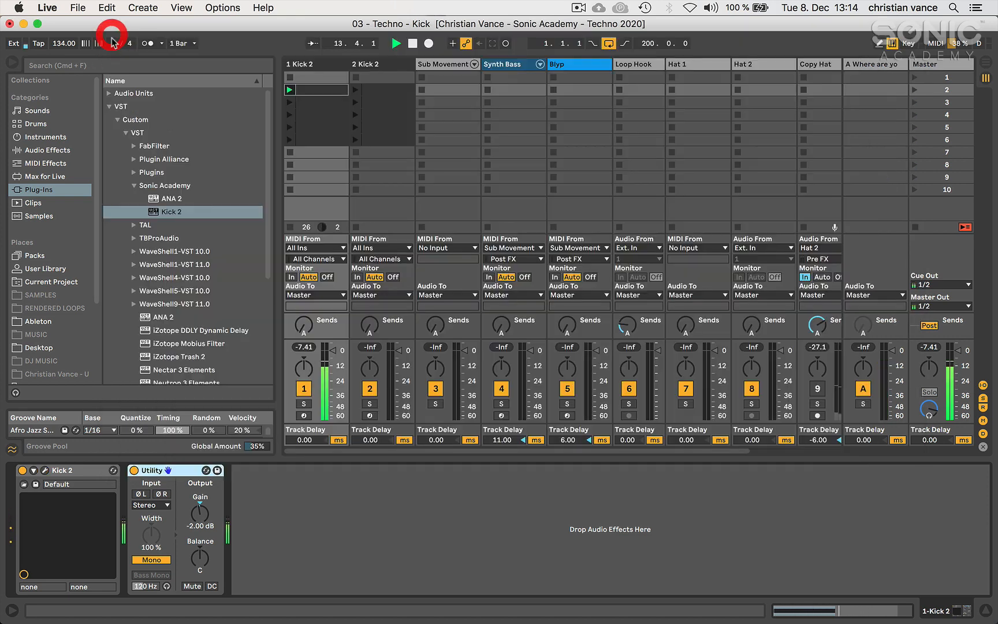
Close and reopen the first kick track's Kick 2, and check which factory sample Click 1 uses
left_click(111, 33)
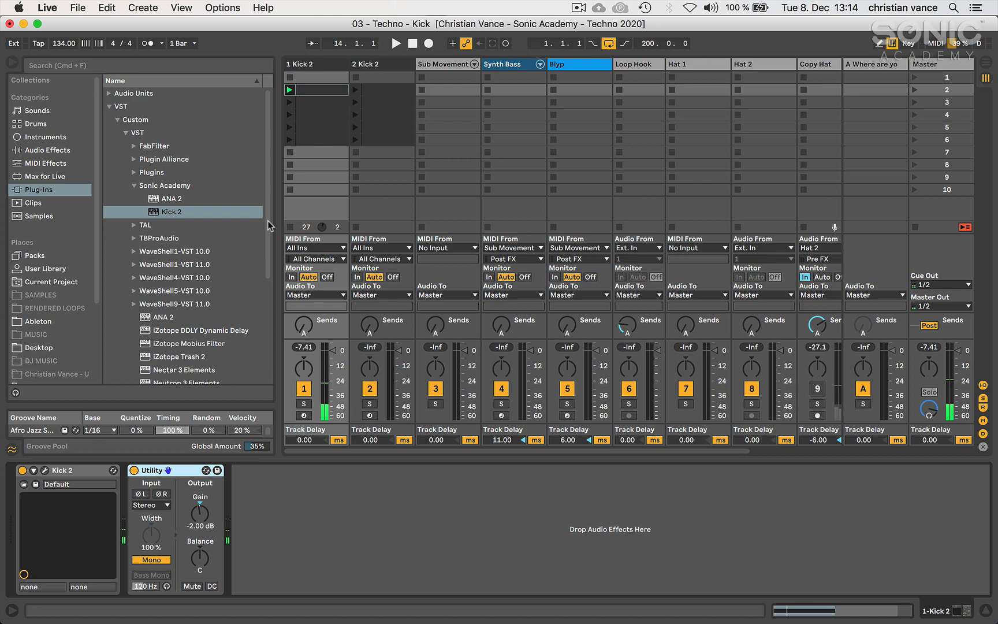
left_click(44, 470)
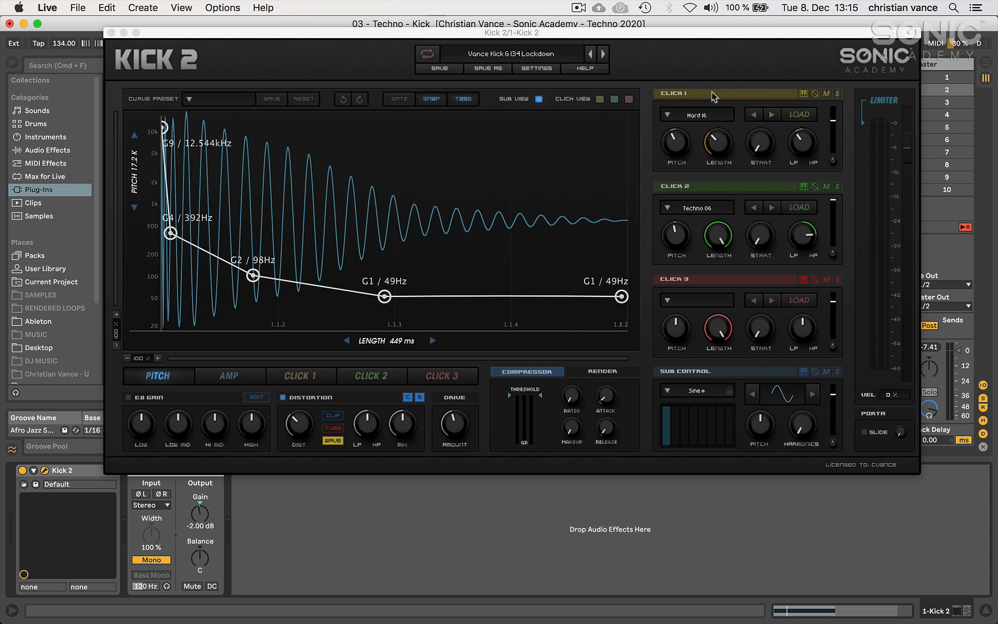
left_click(698, 117)
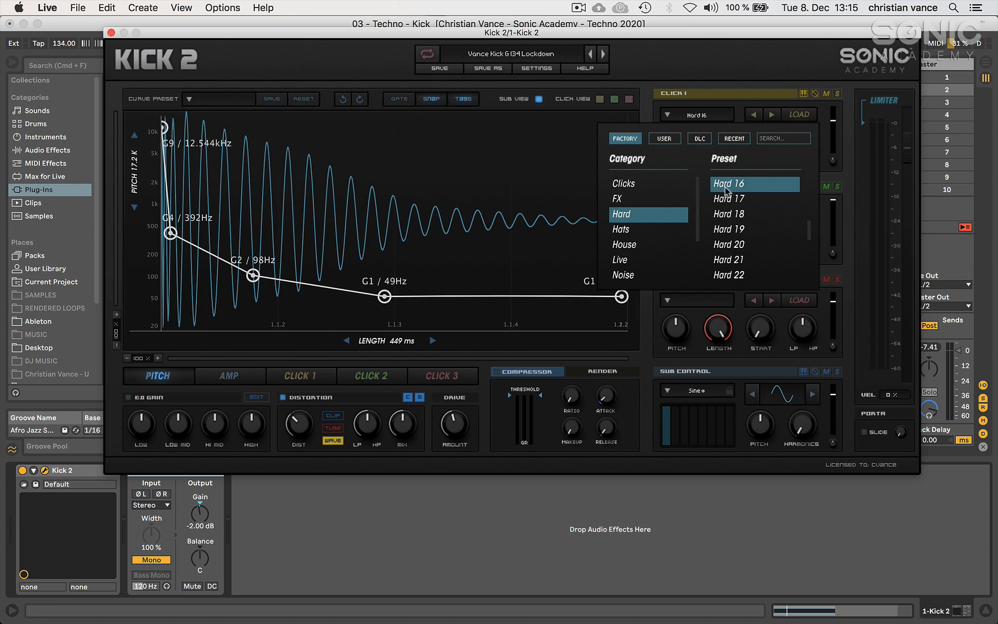
left_click(742, 64)
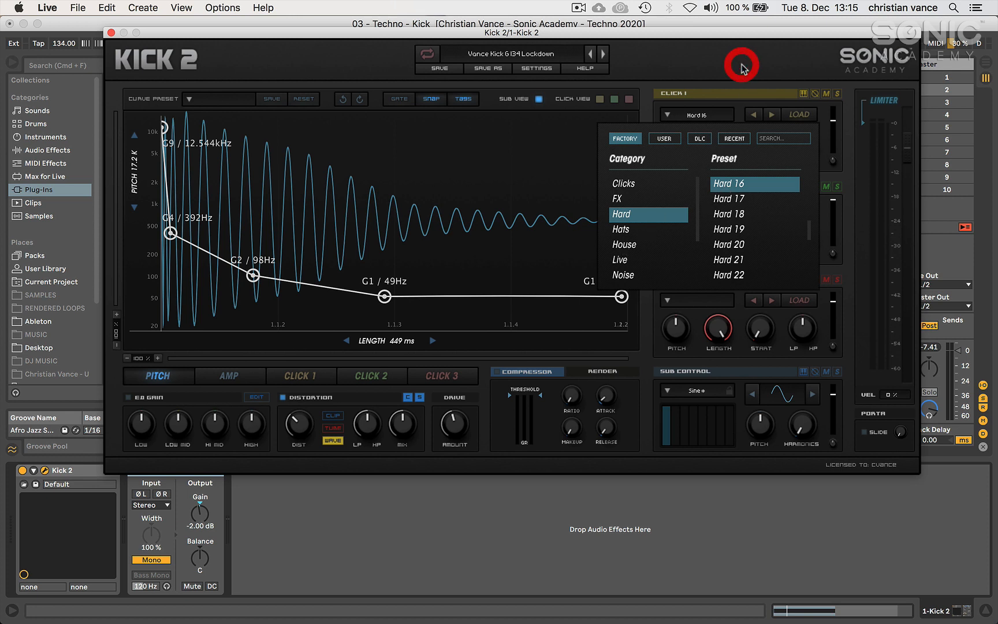
Audition Hard 17, Hard 18, Hard 03 and Hard 01 as the Click 1 sample, then go back to Hard 16
left_click(722, 115)
left_click(726, 201)
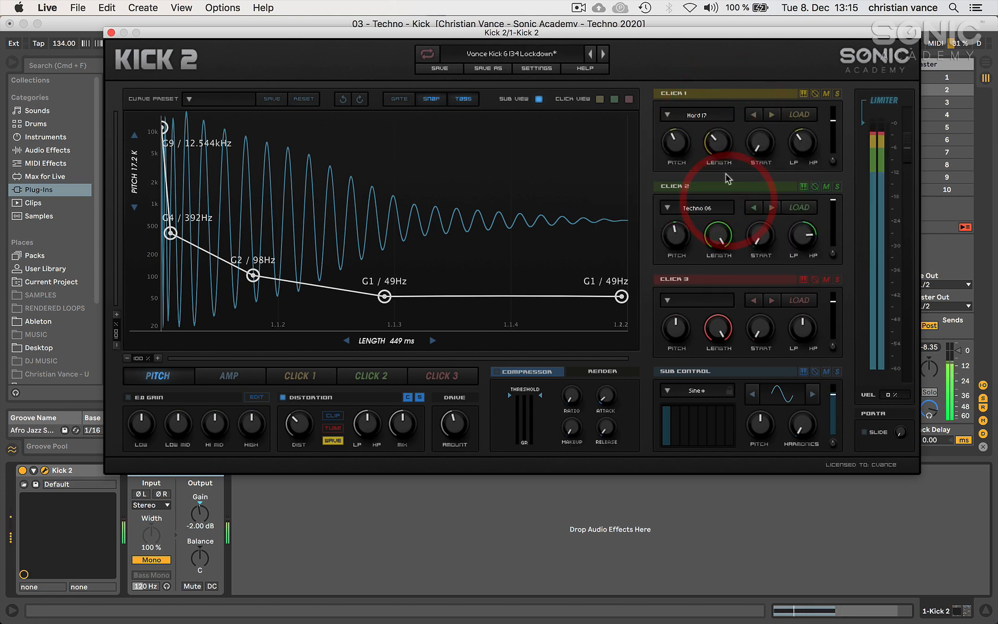
left_click(716, 116)
left_click(724, 198)
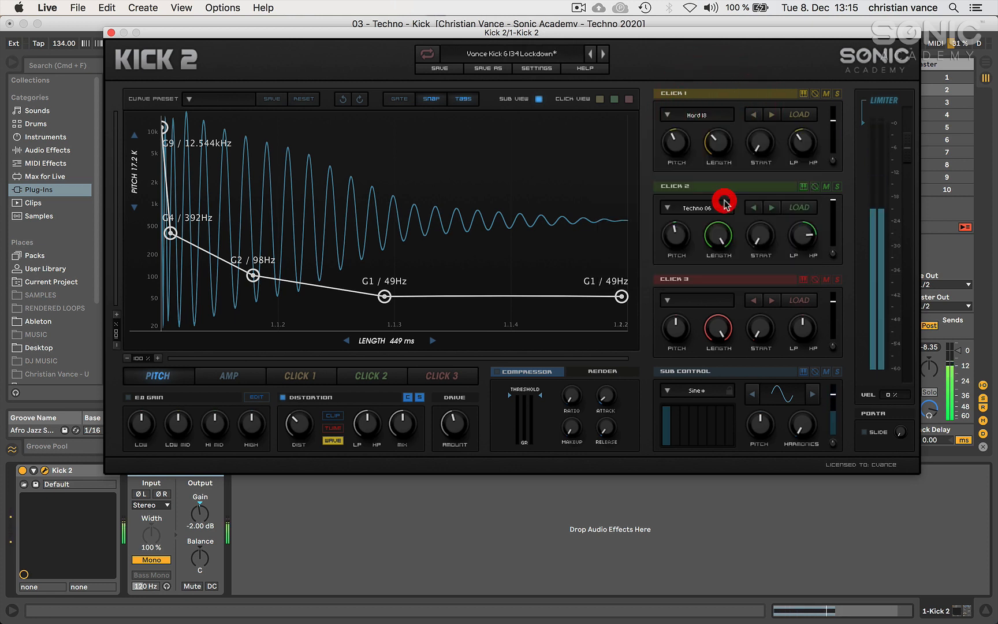
left_click(711, 116)
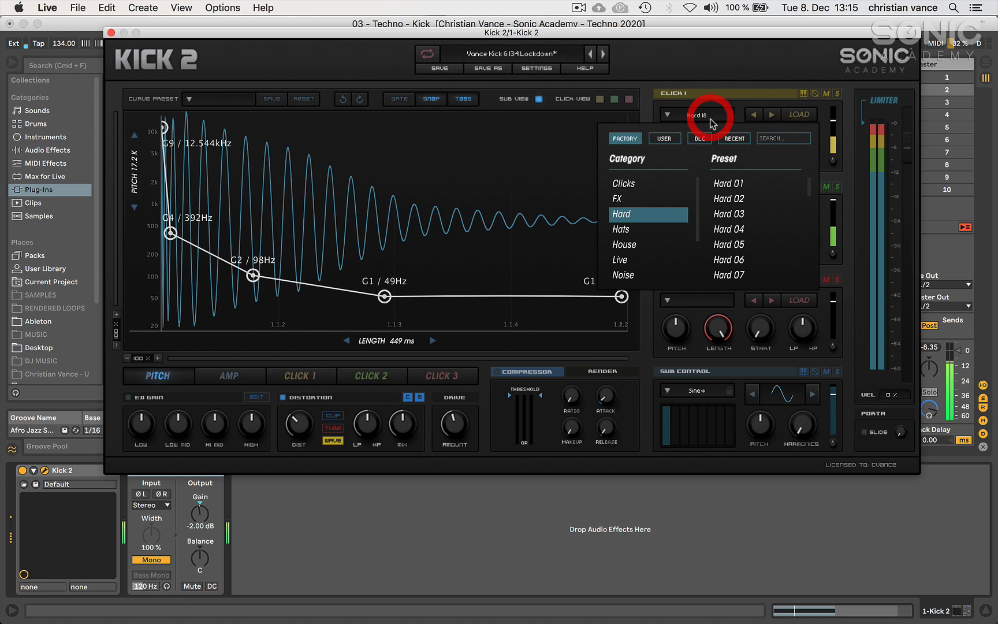
left_click(726, 215)
left_click(709, 115)
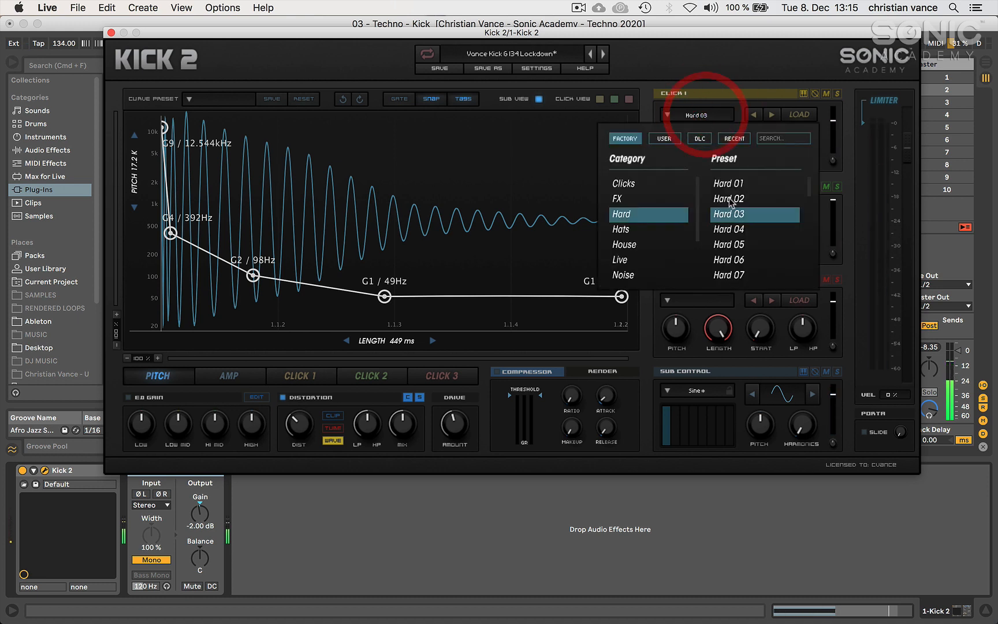
left_click(728, 180)
left_click(690, 115)
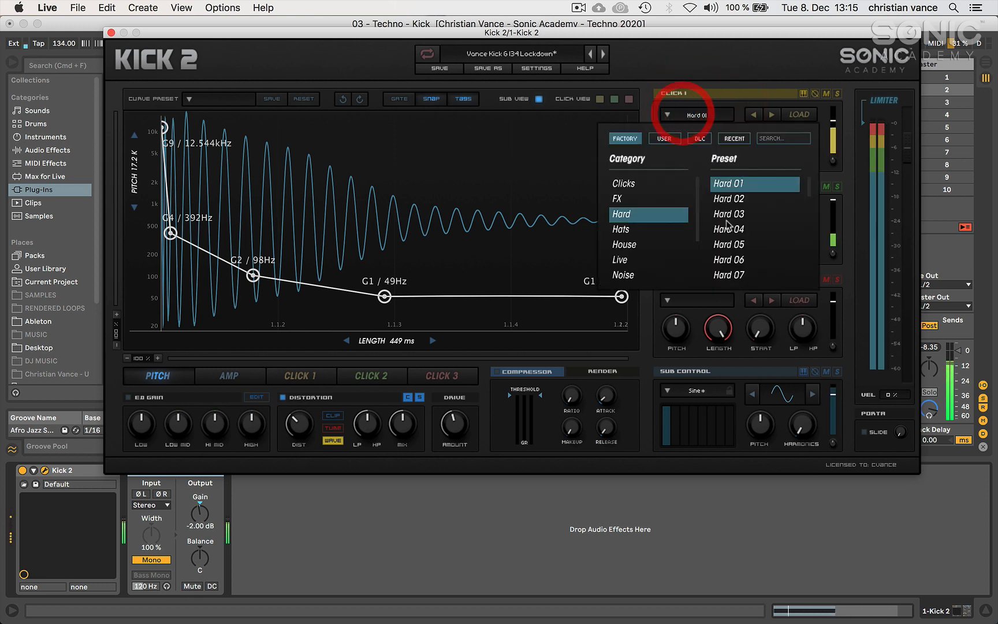
scroll(729, 239, "down", 5)
left_click(729, 251)
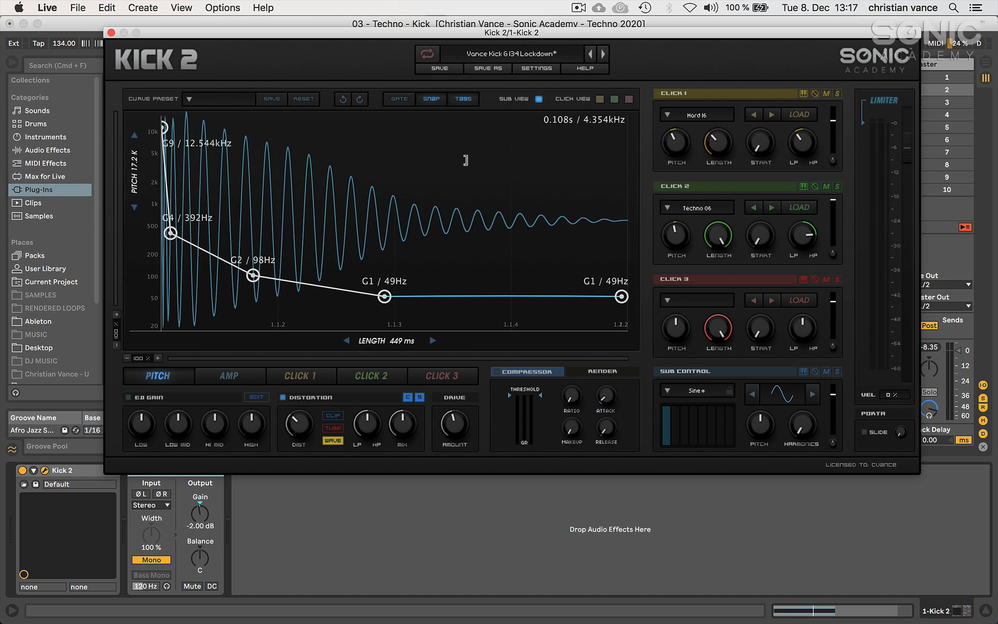
left_click(689, 115)
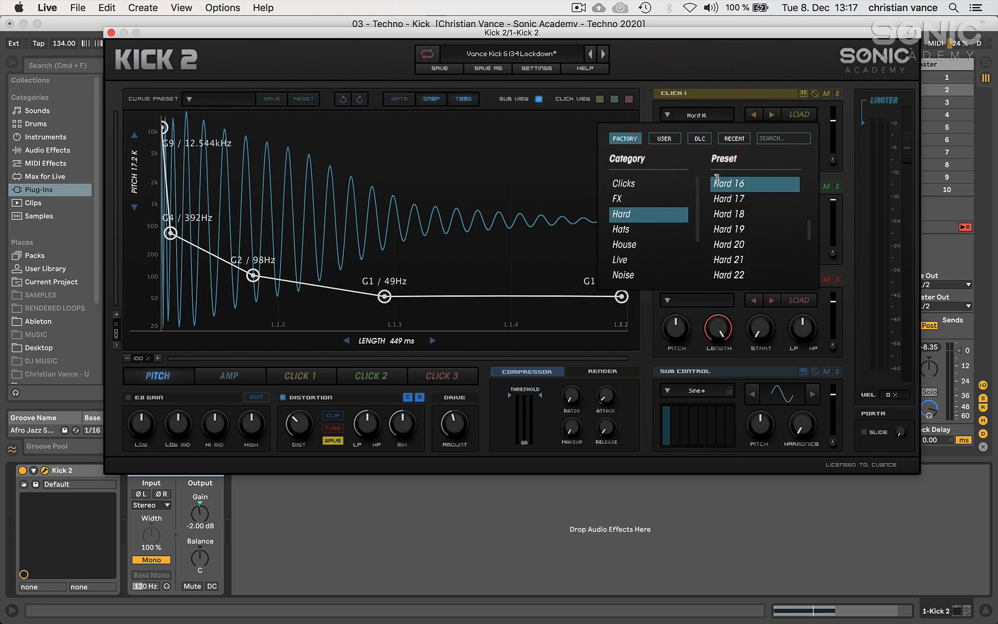
left_click(715, 90)
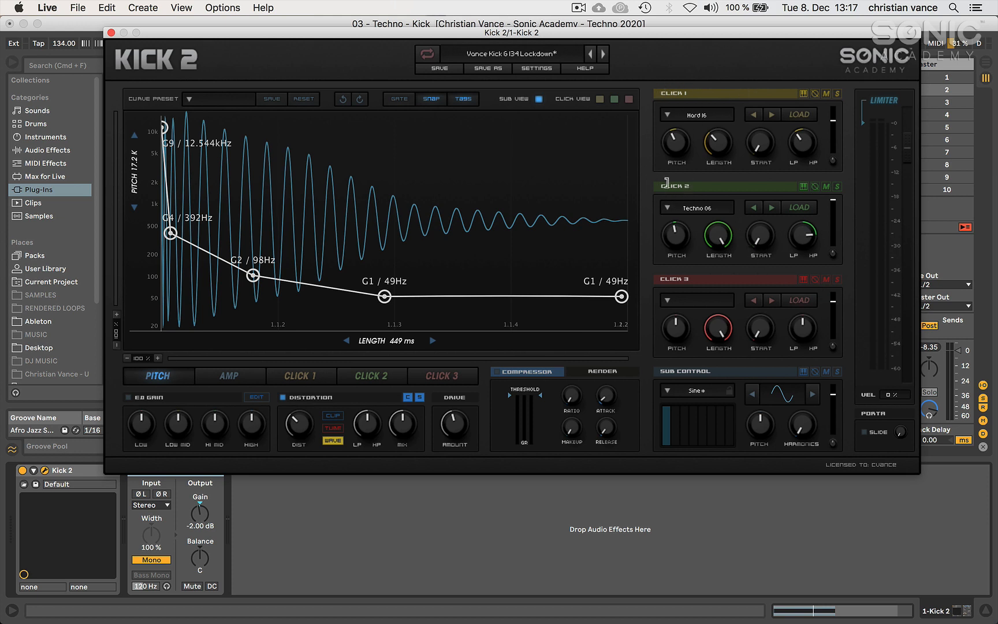
Listen to Click 1 and Click 2 soloed separately and together, then clear both solos
left_click(837, 93)
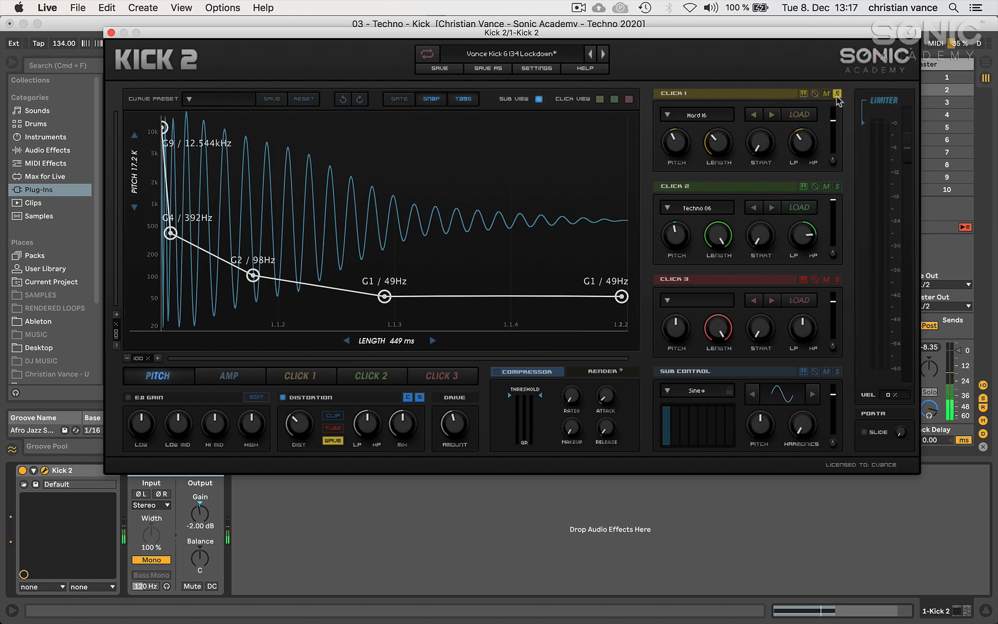
left_click(837, 96)
left_click(837, 187)
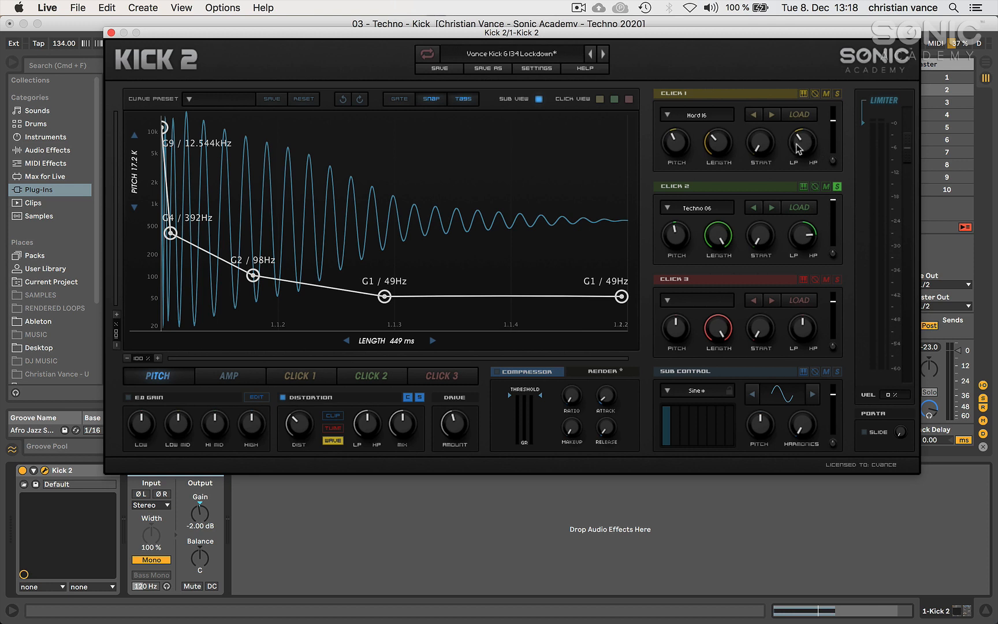
left_click(836, 94)
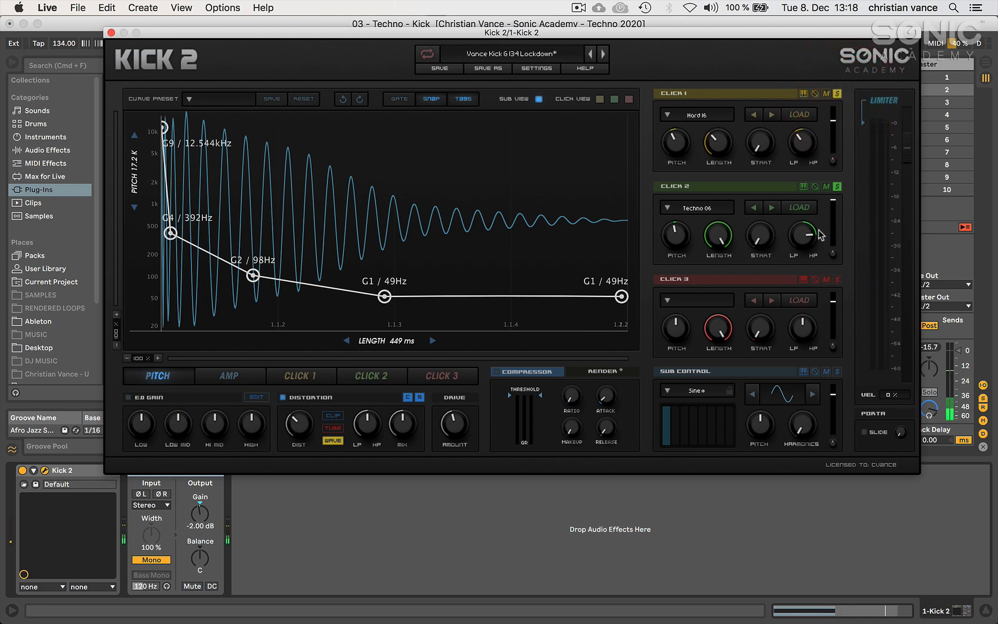
left_click(838, 94)
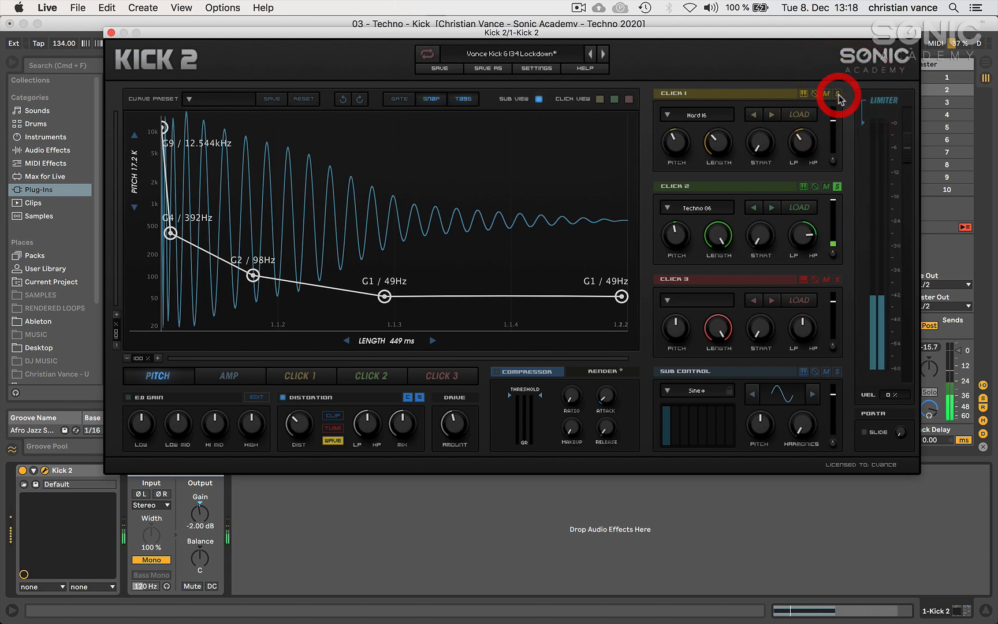
left_click(837, 187)
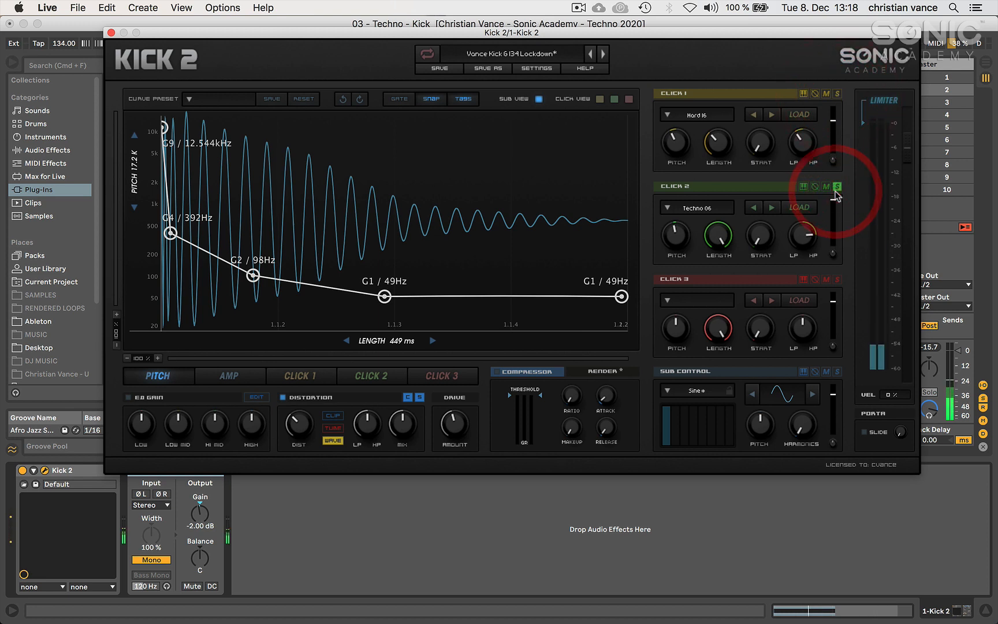
left_click(837, 94)
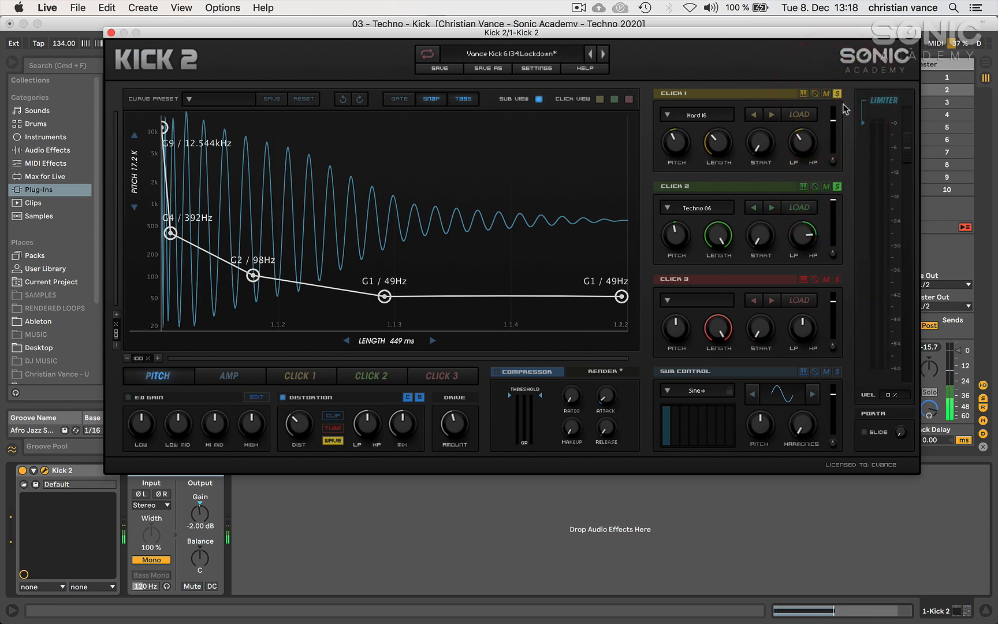
left_click(837, 187)
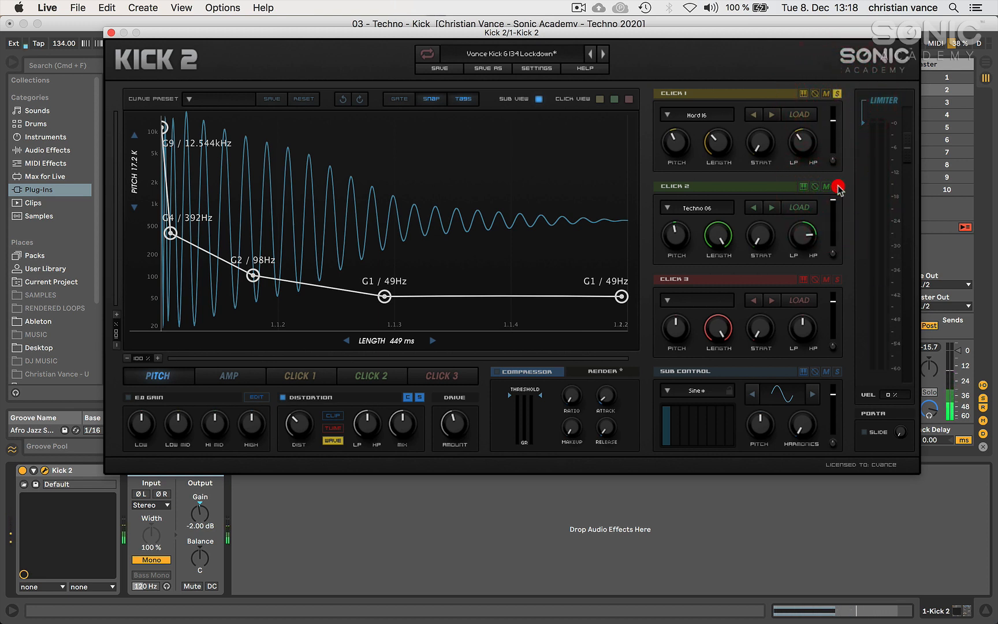
left_click(836, 94)
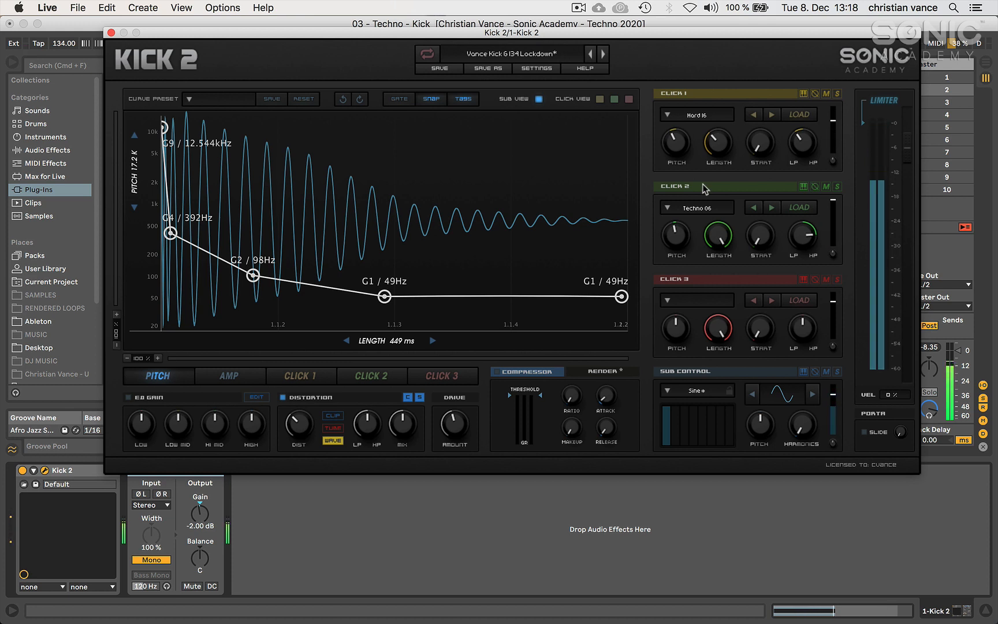
Raise the start point of the Click 1 envelope to about 0.53
left_click(311, 375)
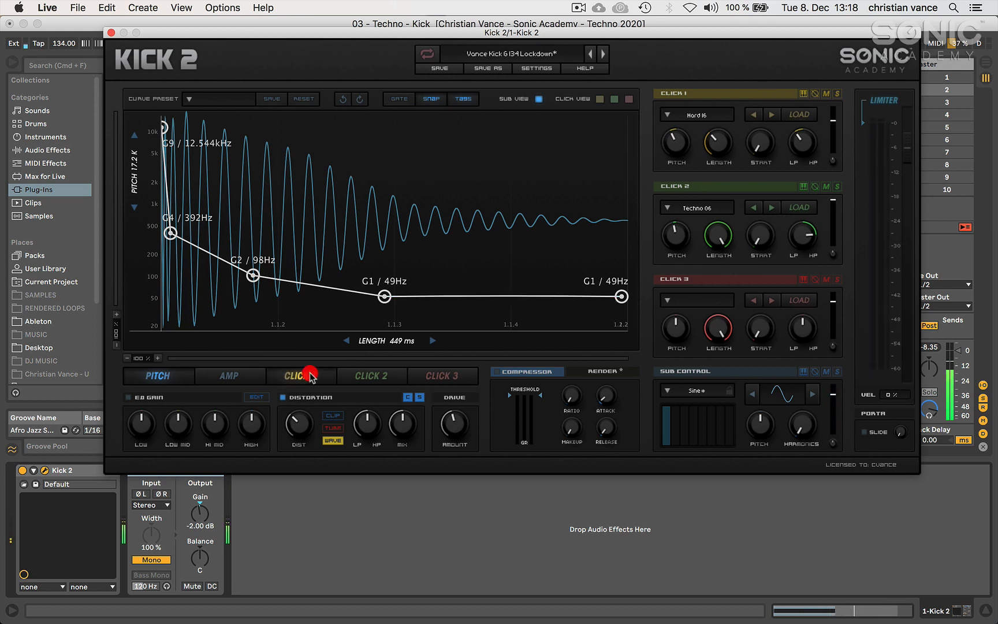
left_click_drag(163, 243, 164, 218)
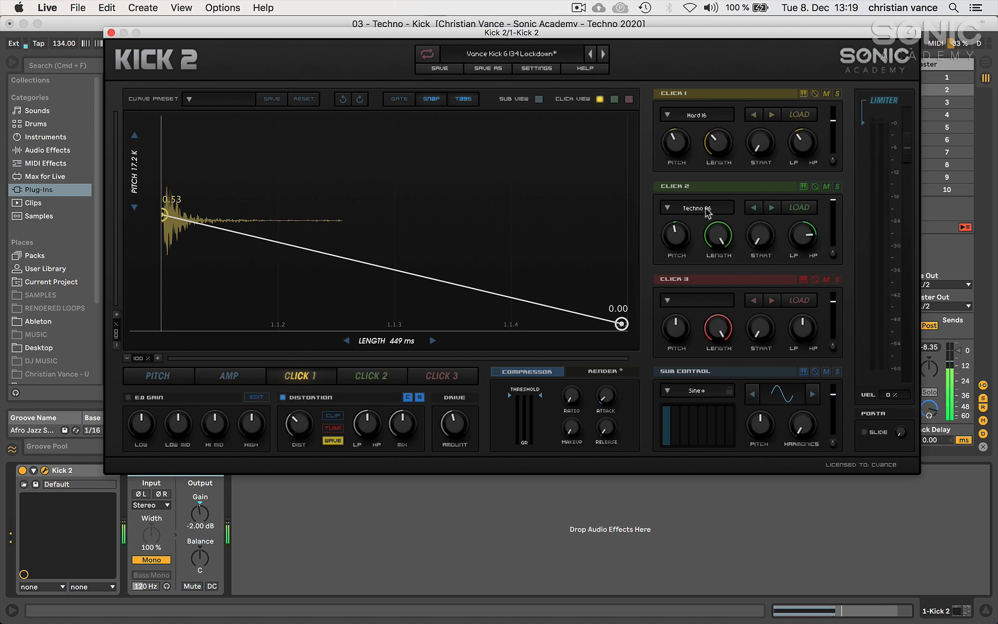
Try higher pitches for Click 2 and Click 1, taking Click 1 up to 8.00, then reload the Vance Kick G 134 Lockdown preset
mouse_move(680, 234)
left_mouse_down()
mouse_move(689, 171)
mouse_move(689, 223)
left_mouse_up()
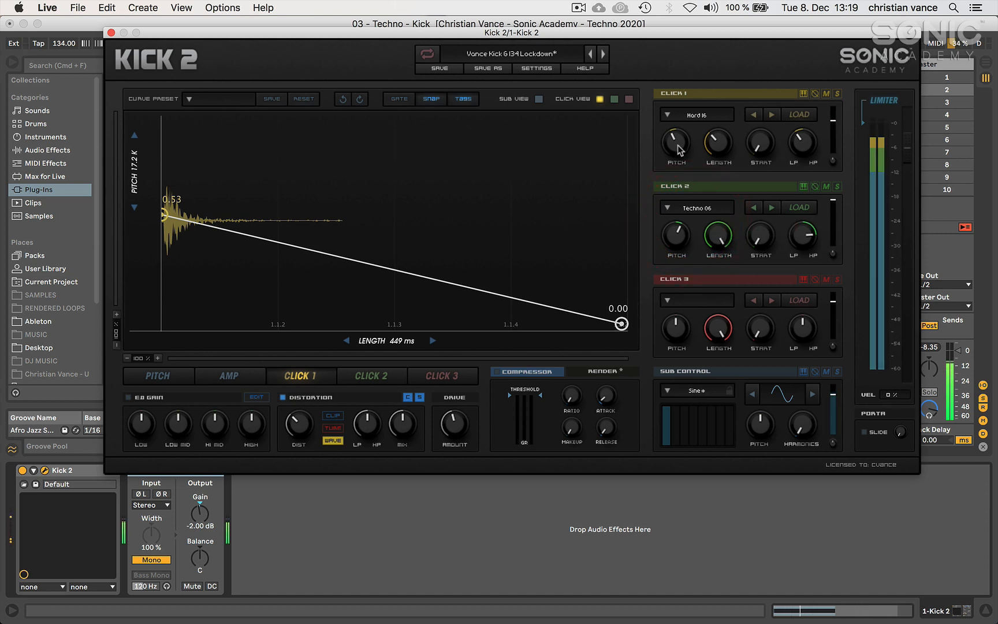
left_click_drag(677, 142, 688, 87)
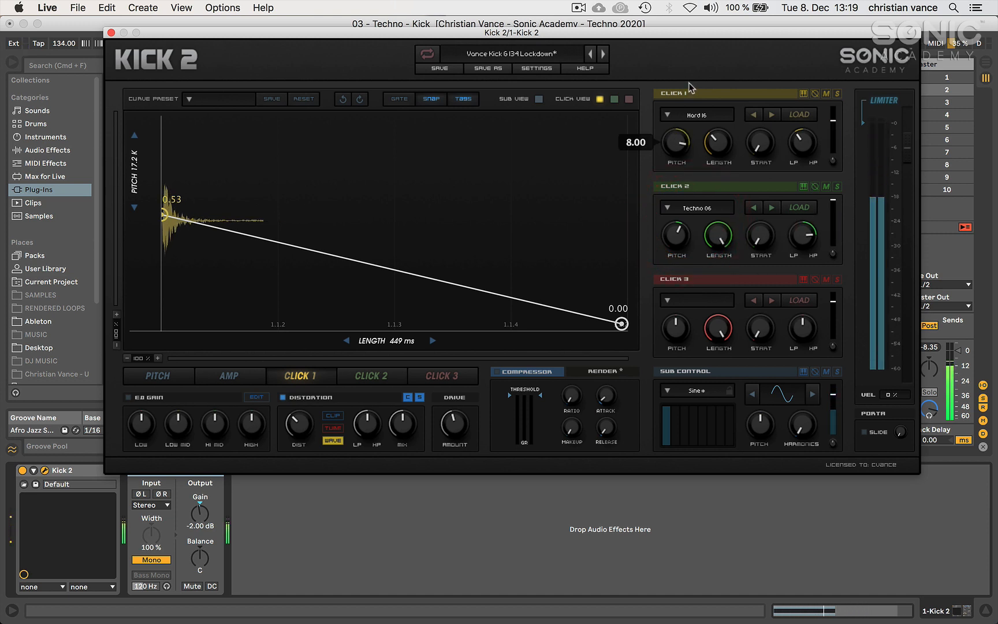
left_click(689, 83)
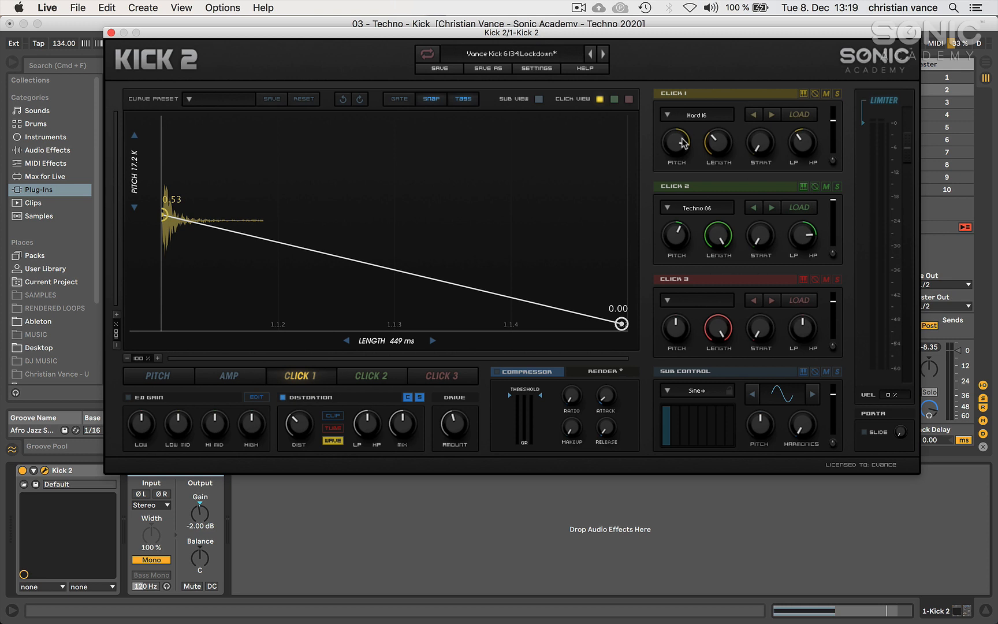
left_click_drag(683, 143, 689, 188)
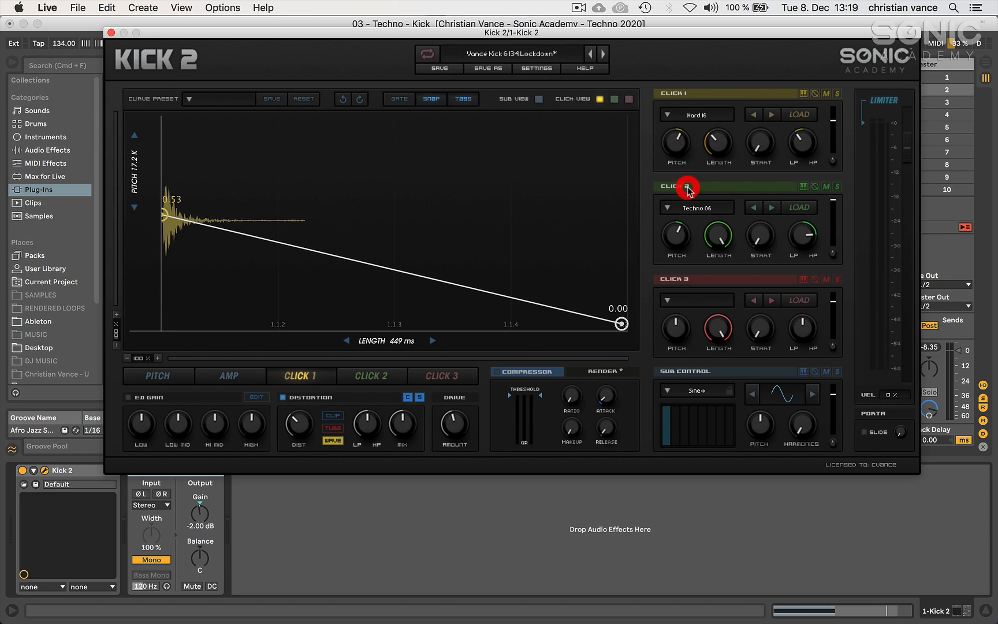
left_click(590, 53)
left_click(602, 54)
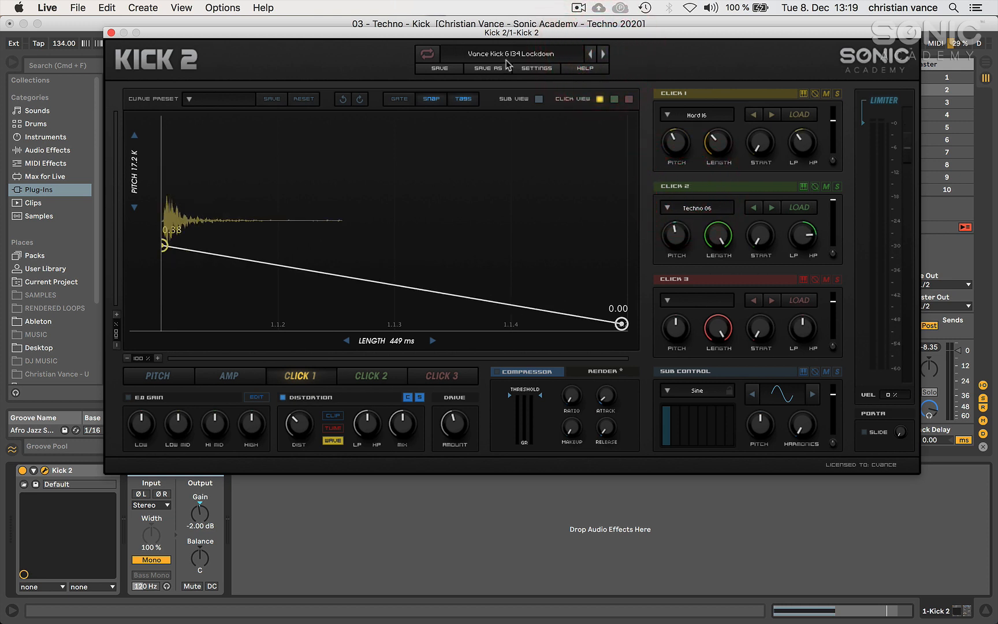
Examine the pitch curve and the amplitude envelope, including a close look at the amplitude attack
left_click(170, 377)
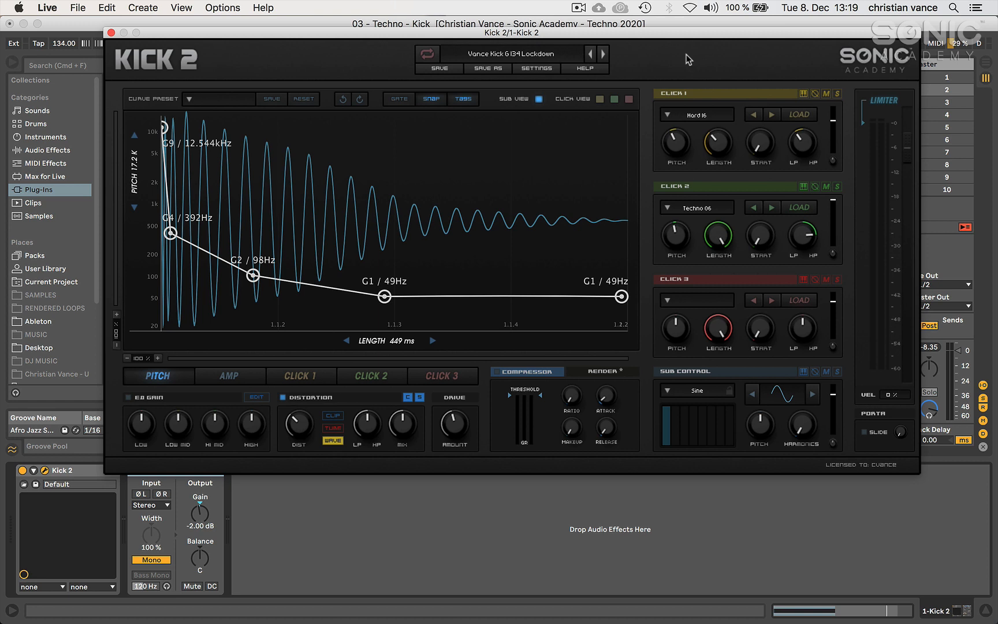
left_click(229, 376)
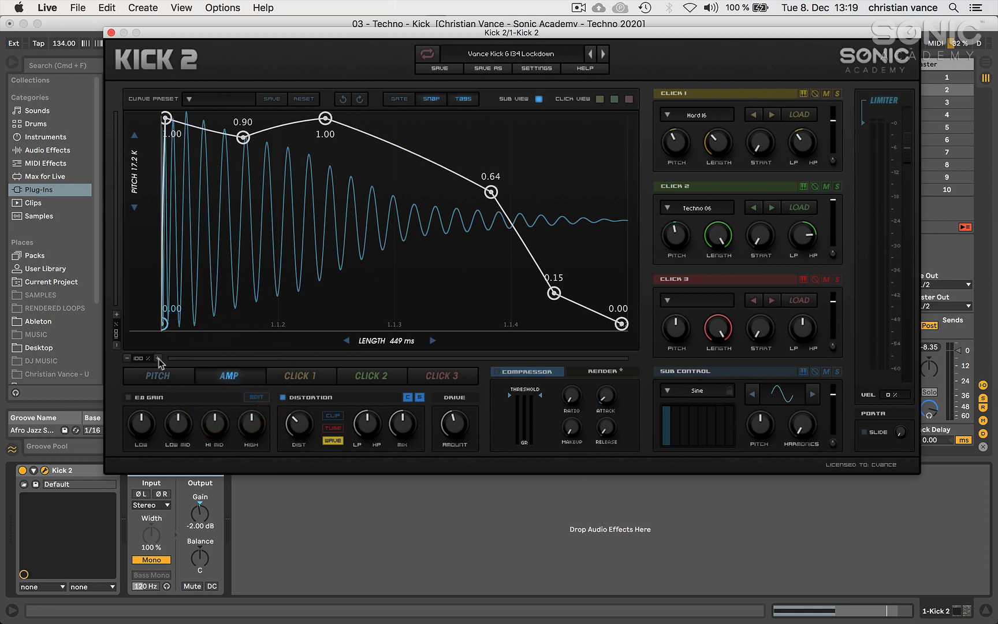
left_click_drag(156, 360, 157, 361)
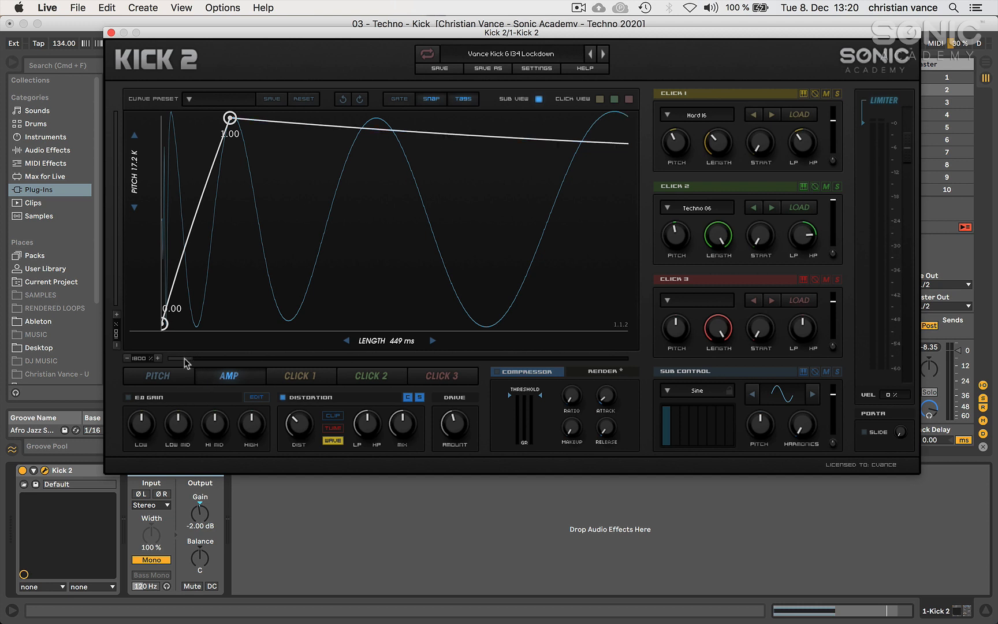
left_click_drag(128, 362, 129, 363)
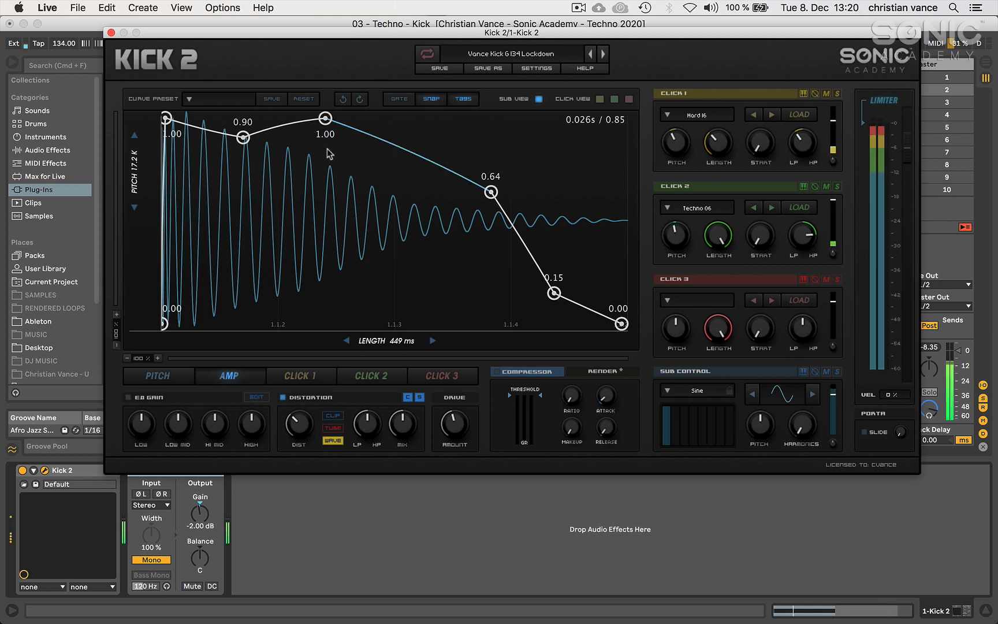
Move the amplitude envelope's third peak point from the start down to about 0.62 at 0.038 s, and play the kick
left_click_drag(325, 117, 369, 203)
left_click(368, 199)
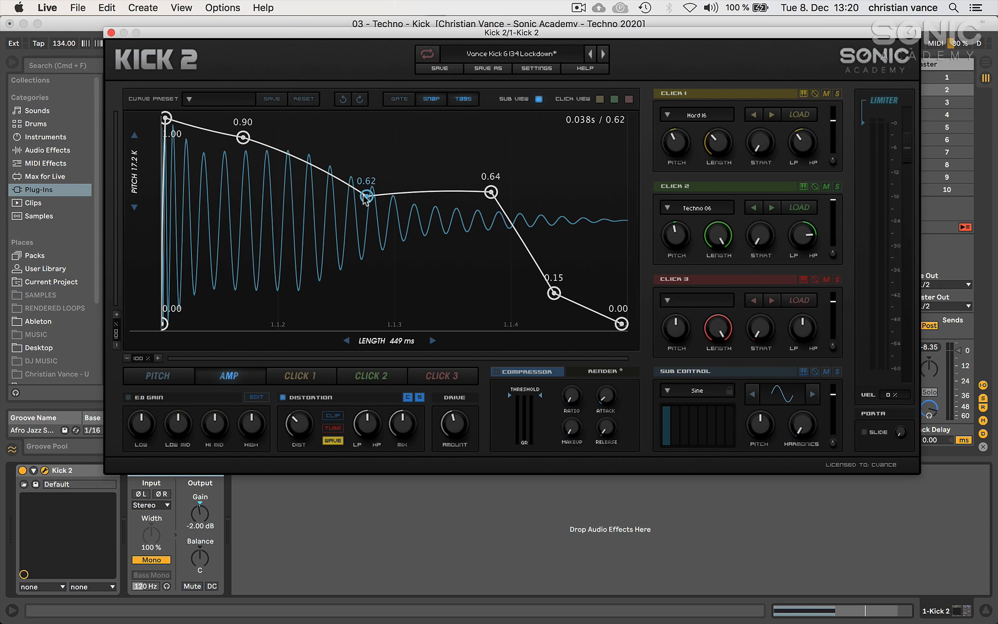
left_click(365, 197)
key("space")
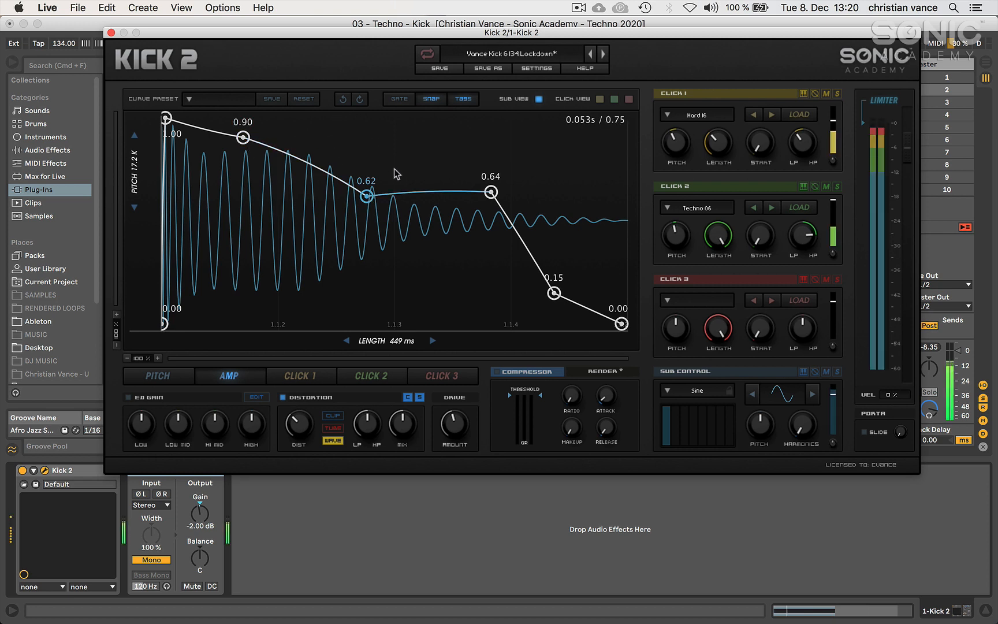
Raise the amplitude envelope's 0.62 point to 1.00 at about 0.032 s and play the kick
left_click_drag(370, 198, 345, 110)
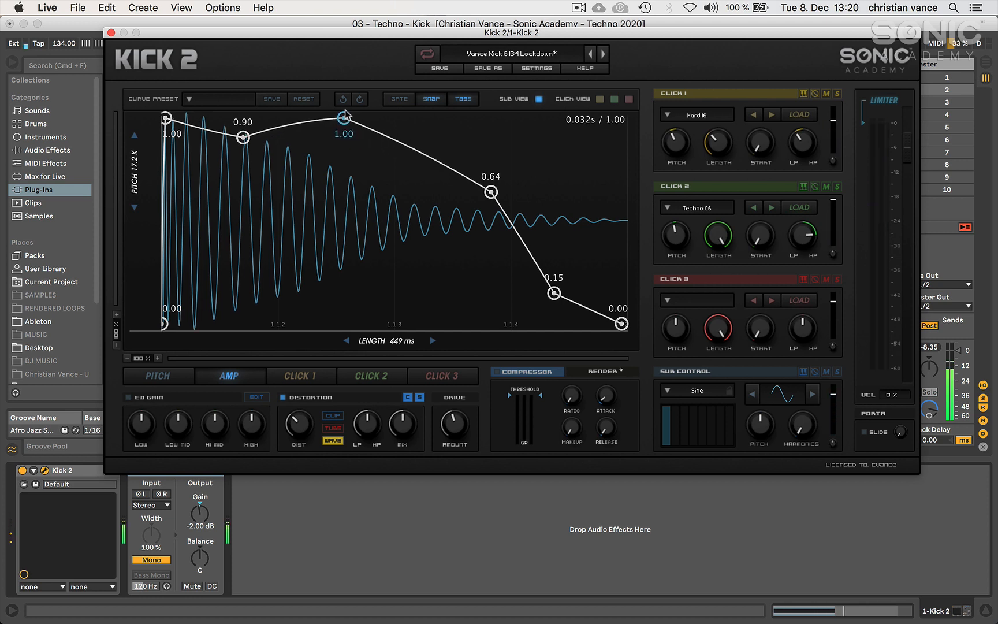
left_click(345, 112)
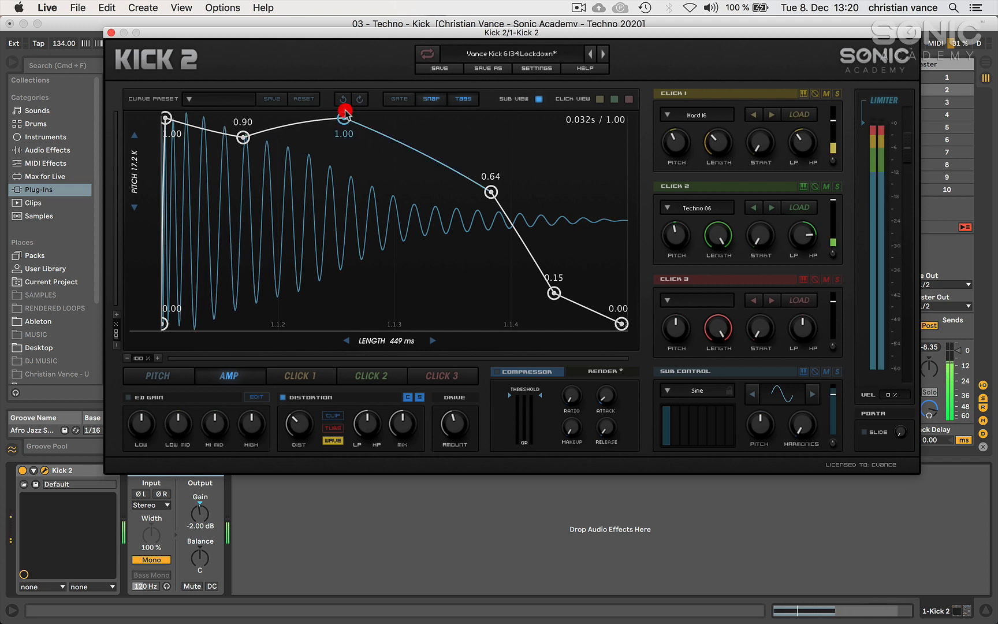
left_click(427, 99)
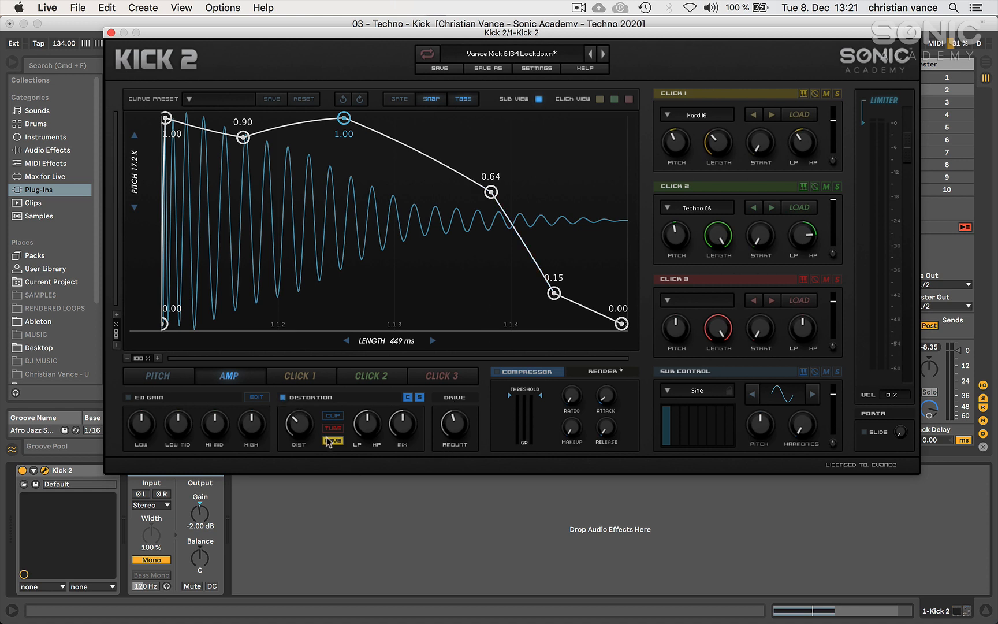
Audition the kick with the distortion mix and the drive amount each turned down, restoring both settings
left_click(292, 426)
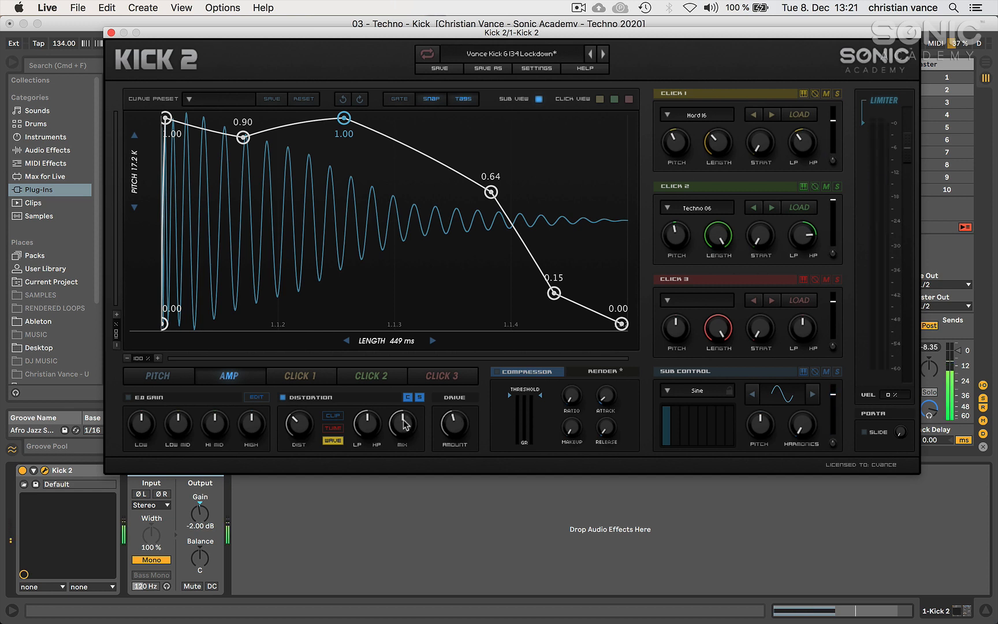
left_click_drag(406, 427, 408, 506)
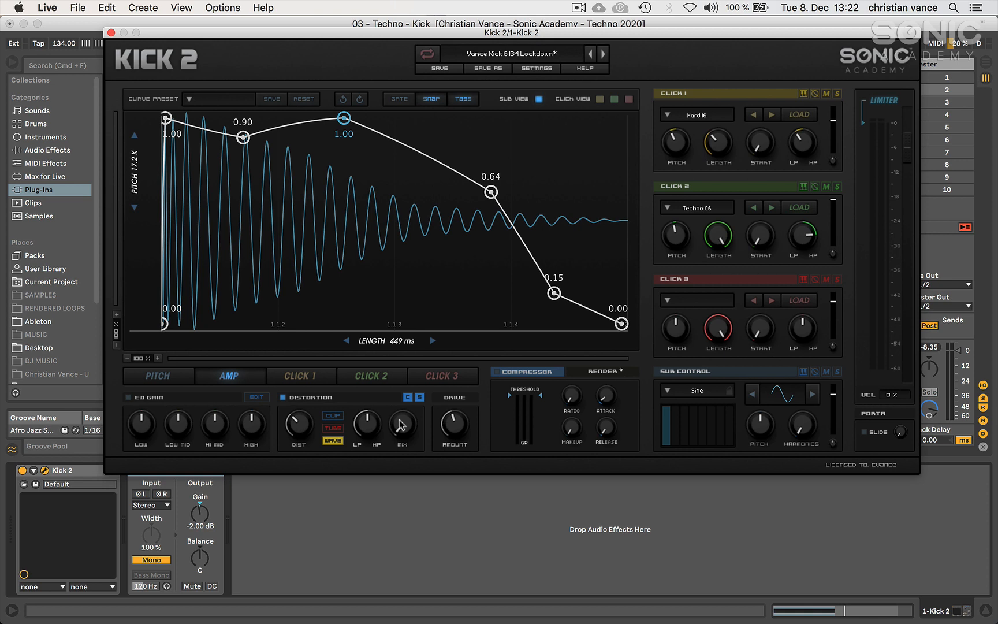
left_click_drag(401, 425, 404, 345)
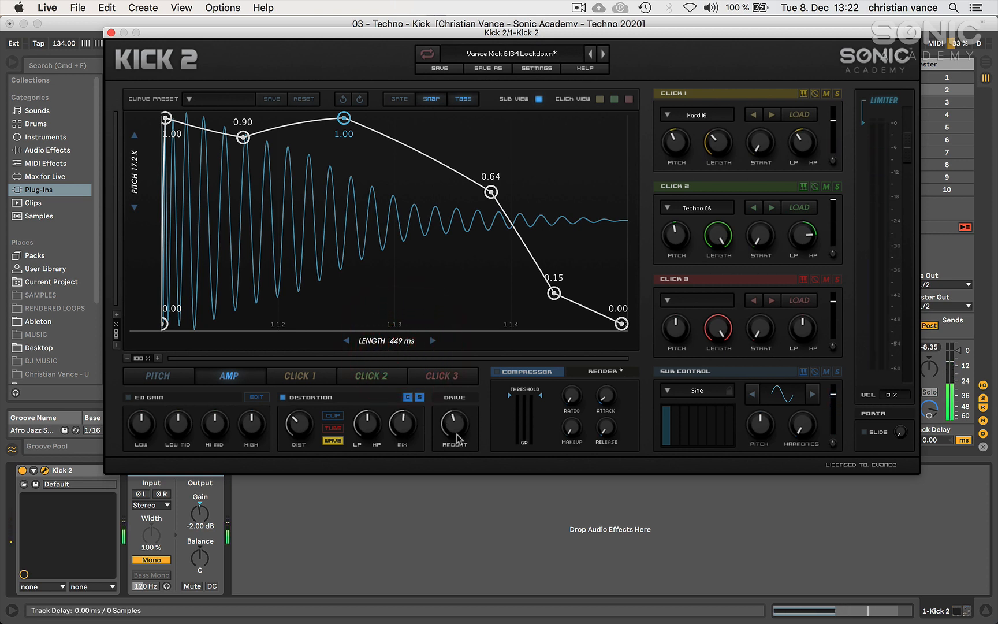
left_click_drag(454, 426, 454, 577)
left_click_drag(453, 430, 435, 338)
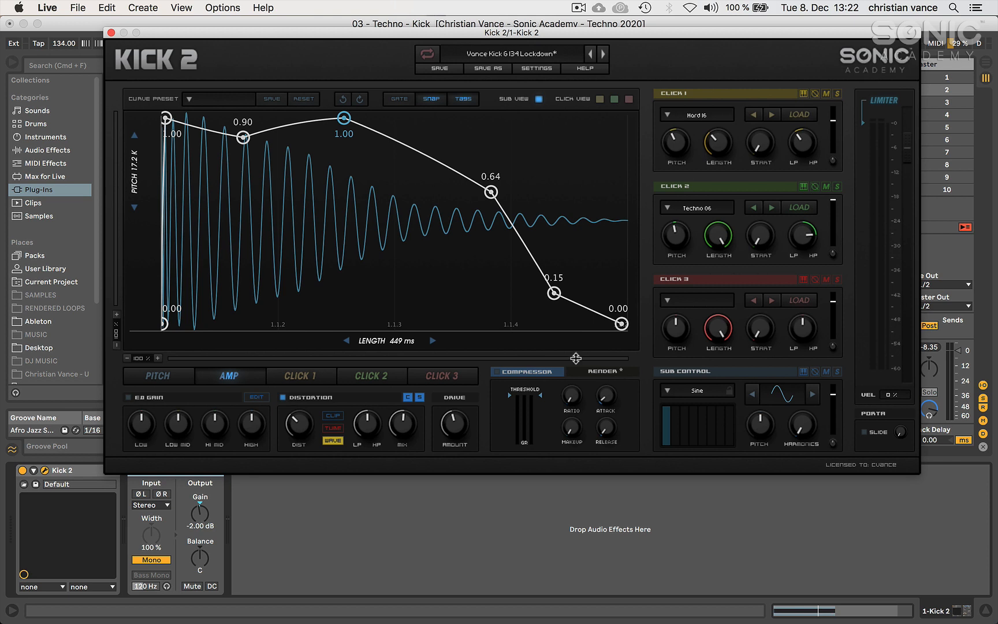
Review the pitch curve, sub pitch control and amplitude envelope, and return to the Session view in Ableton Live
left_click(162, 373)
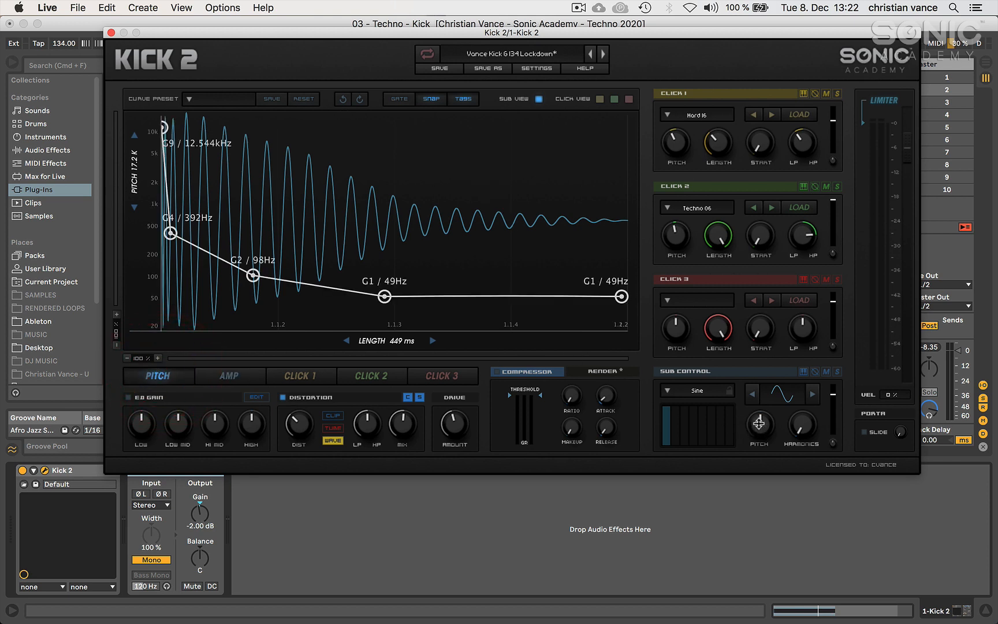
mouse_move(758, 424)
left_mouse_down()
mouse_move(758, 437)
mouse_move(760, 426)
left_mouse_up()
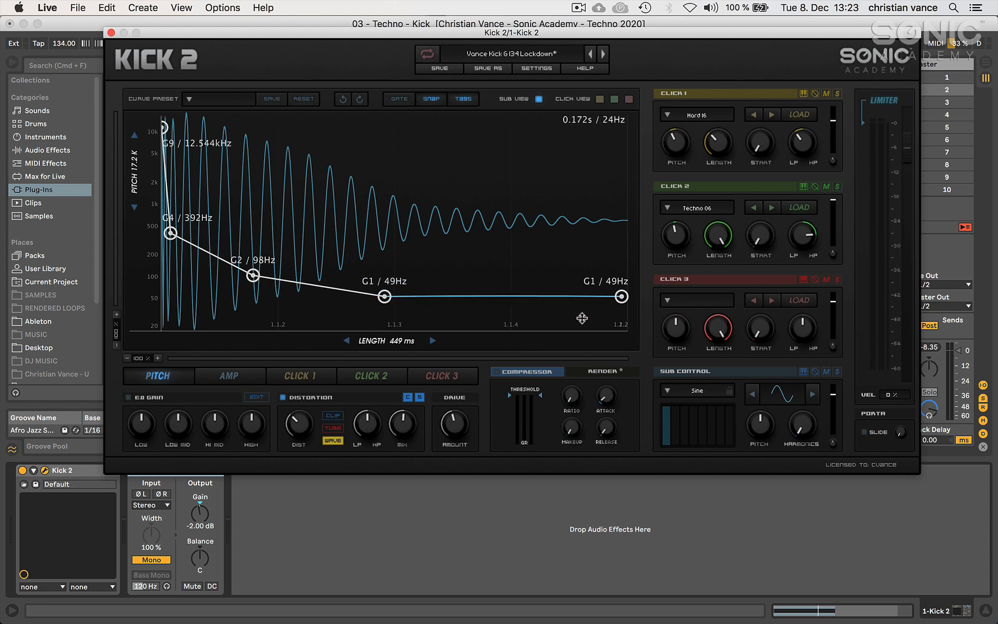
left_click(234, 374)
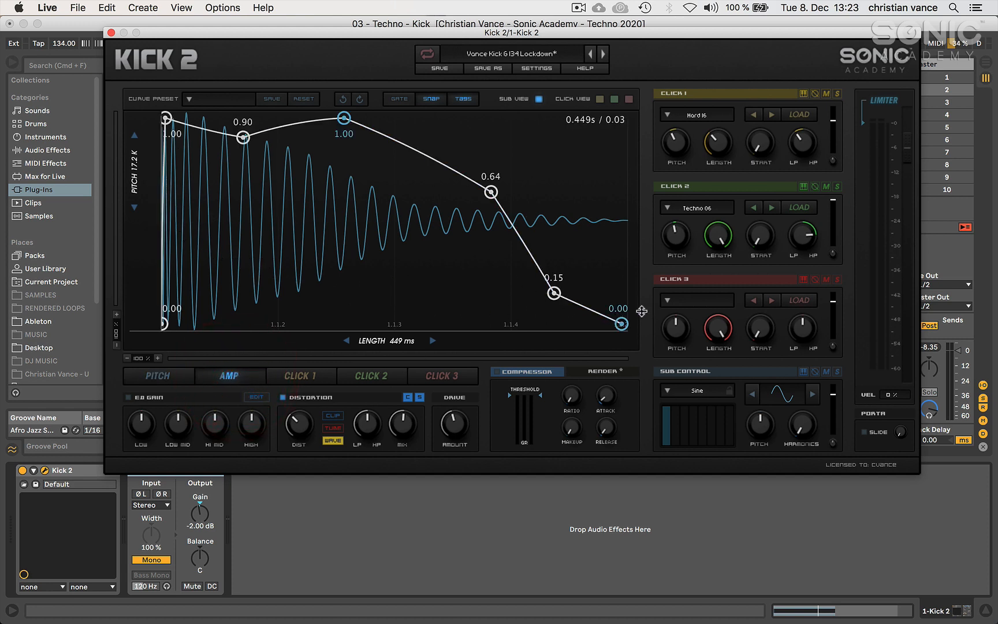
left_click(86, 43)
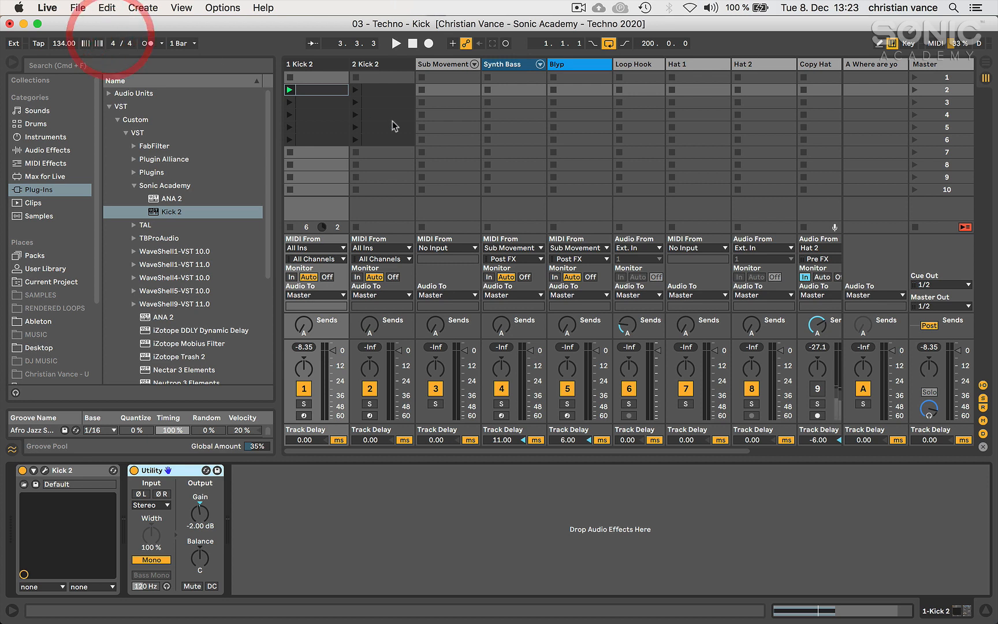